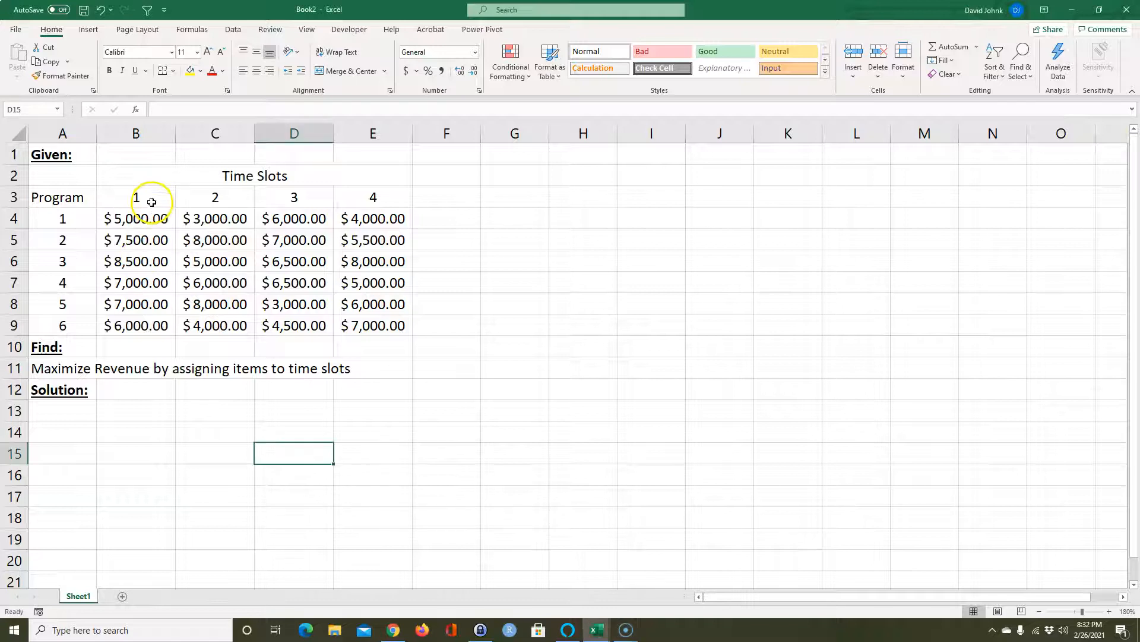
Examine the time slots, programs and revenue figures in the given table.
drag(141, 193, 375, 193)
drag(56, 219, 53, 326)
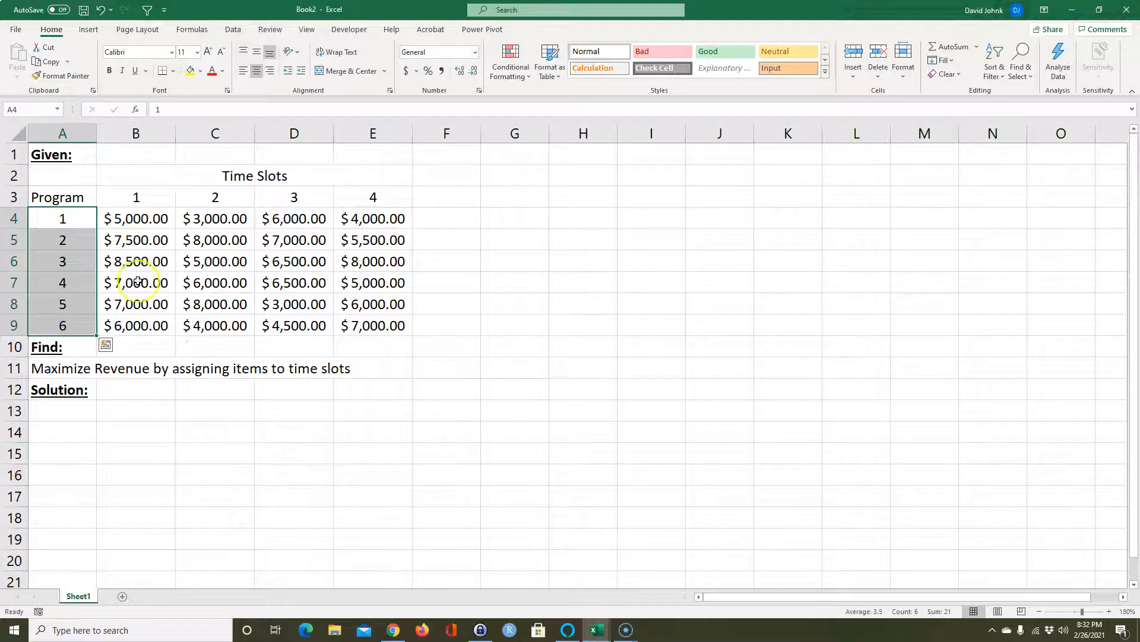
drag(131, 217, 370, 330)
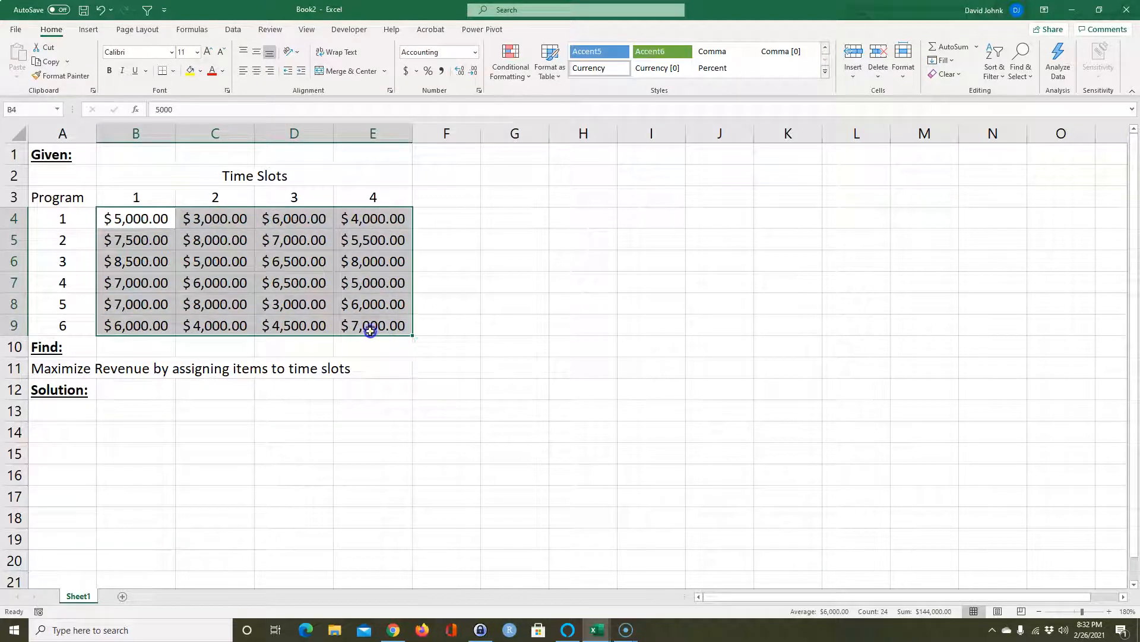
click(142, 278)
click(147, 197)
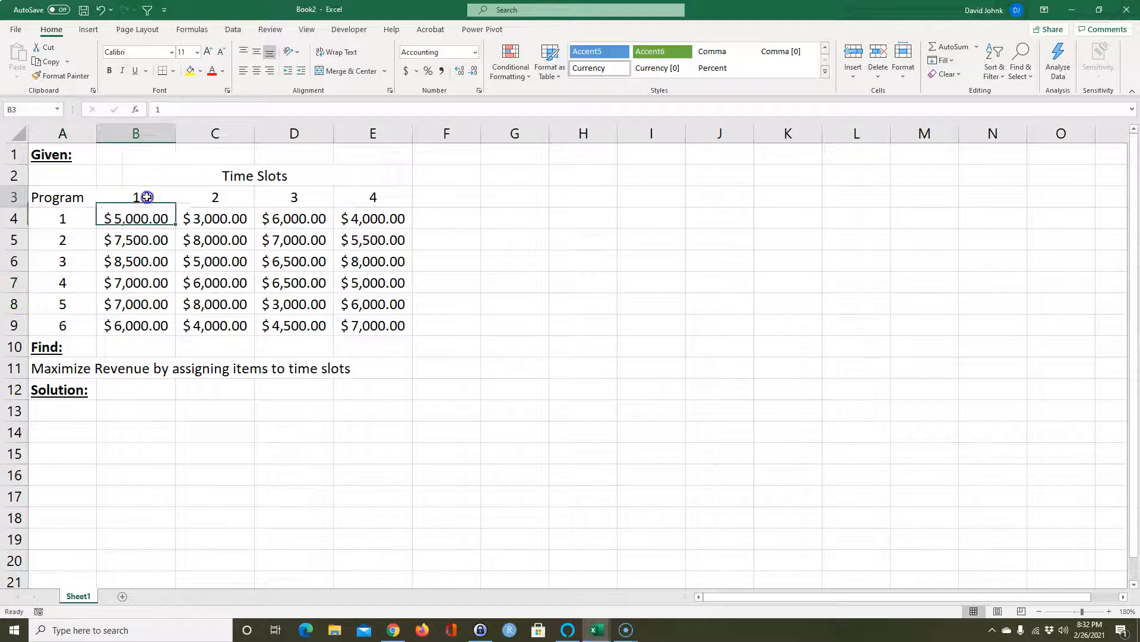
click(67, 286)
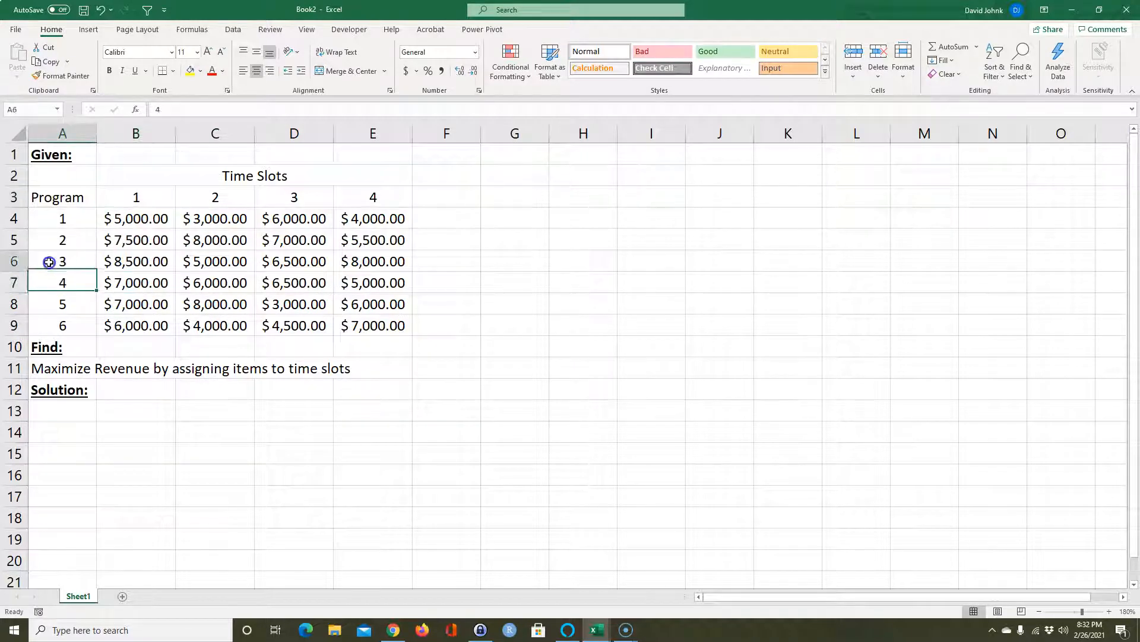
Highlight a sample assignment in yellow by filling cells B6, C5, D7 and E9 of the given table.
click(124, 262)
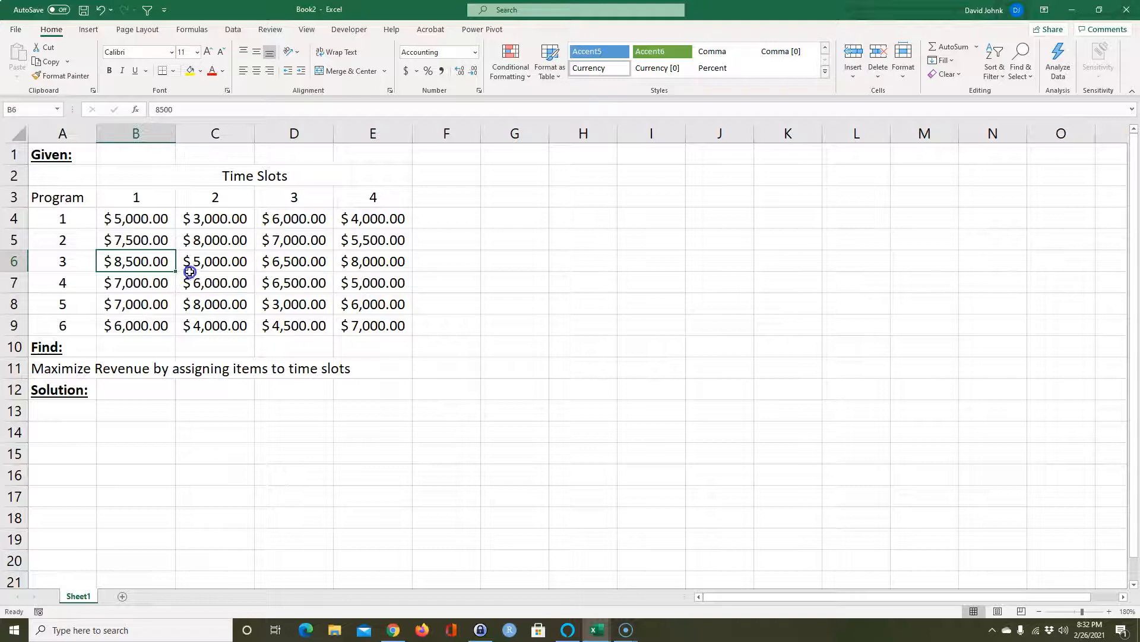
ctrl+click(217, 241)
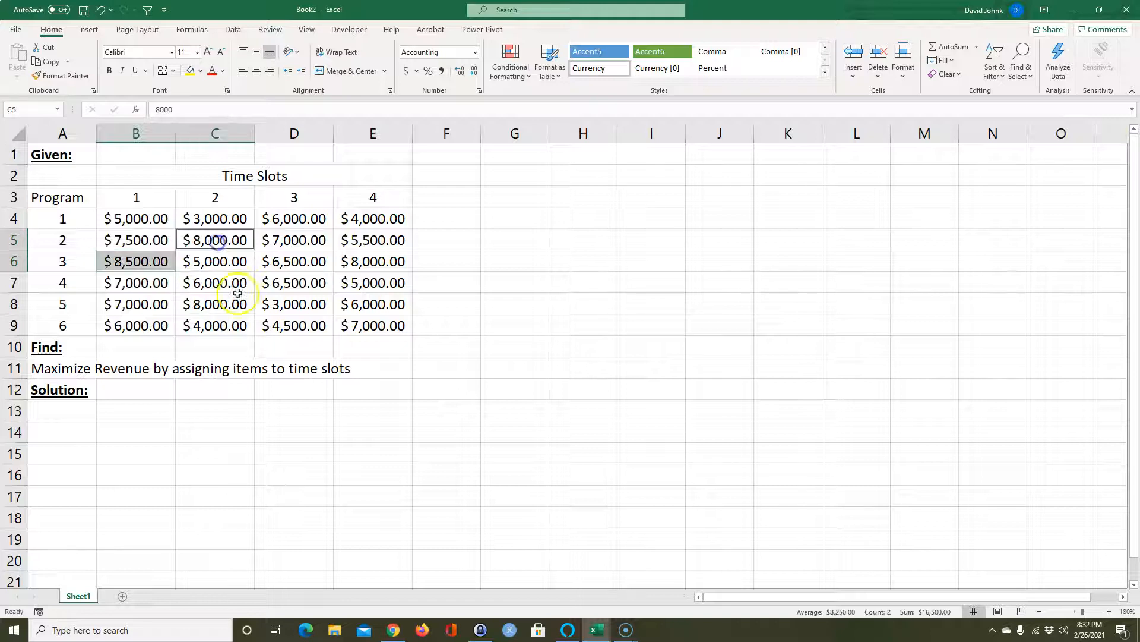
ctrl+click(293, 285)
ctrl+click(370, 325)
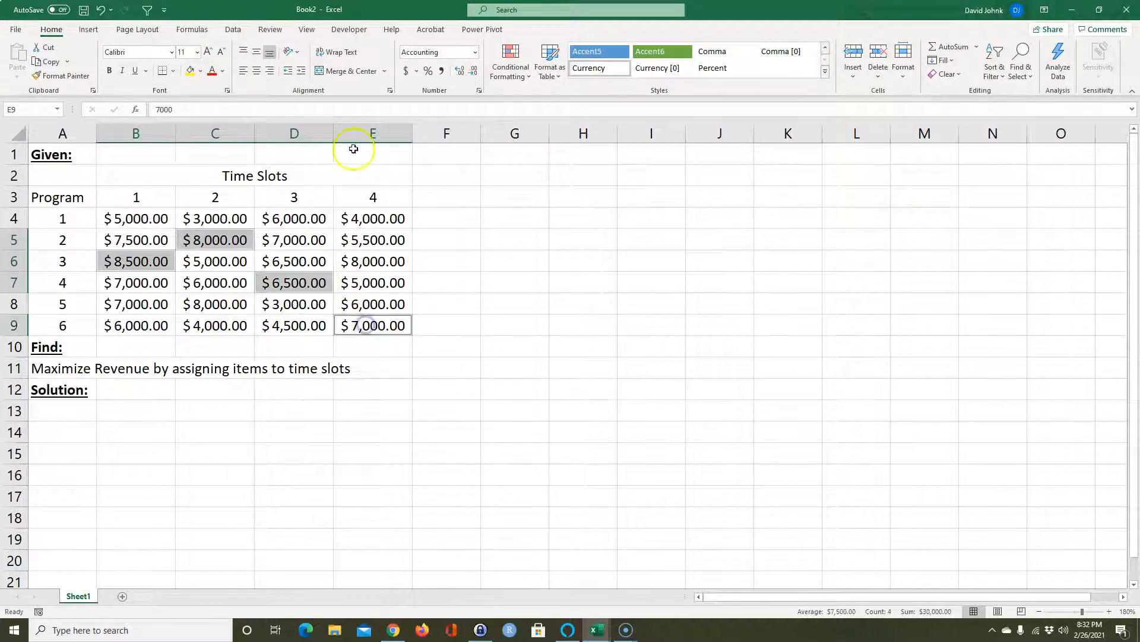
click(188, 71)
click(225, 448)
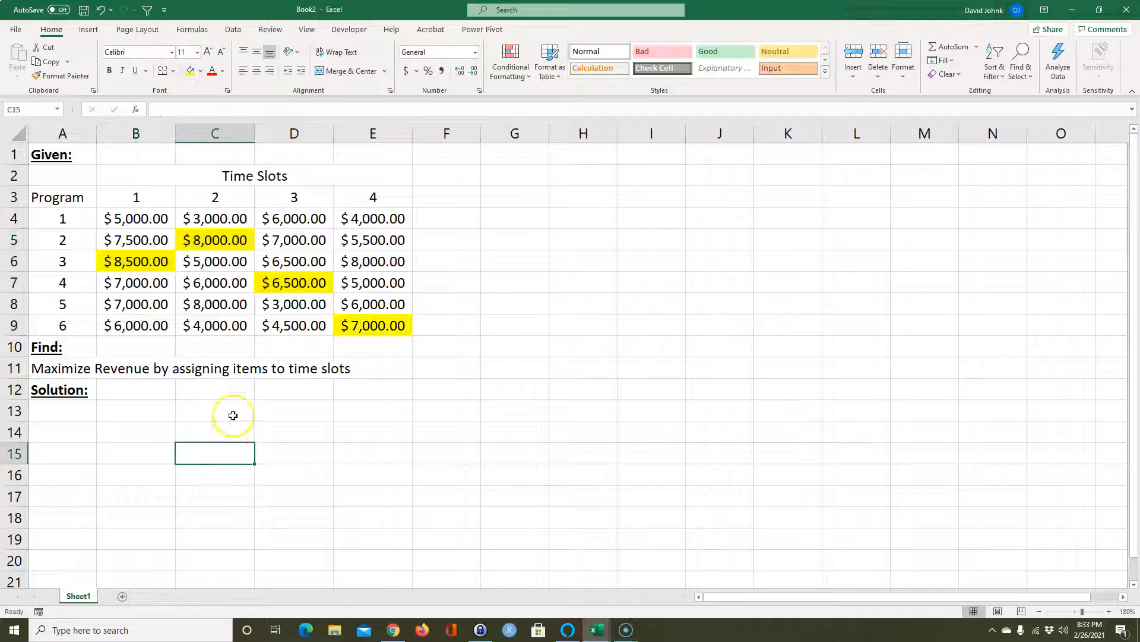
Go over the four highlighted sample cells and undo their yellow fill.
click(138, 267)
click(215, 240)
click(294, 283)
click(383, 328)
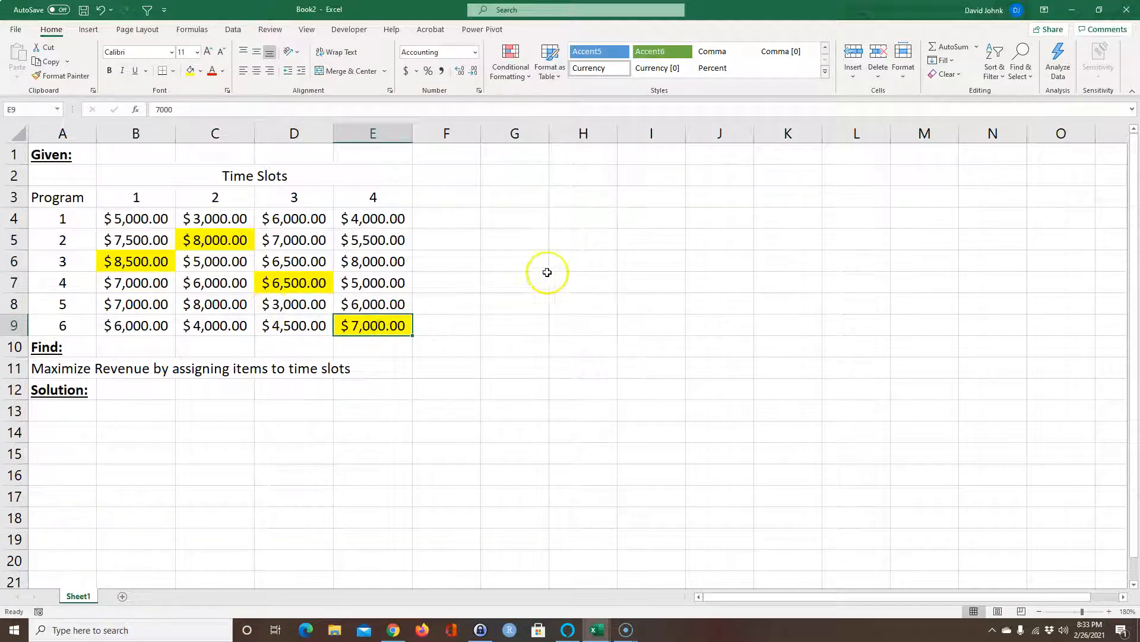
key(ctrl+z)
click(542, 368)
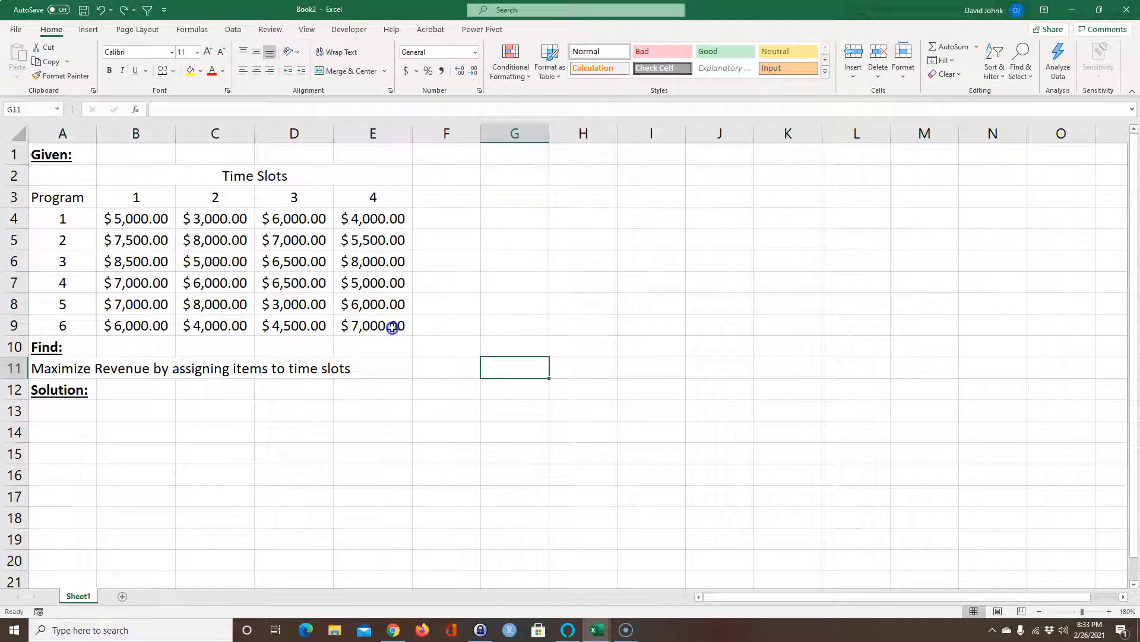
Review how the six programs compare with the four time slots and their revenues in the given table.
drag(63, 225, 69, 326)
drag(164, 210, 380, 323)
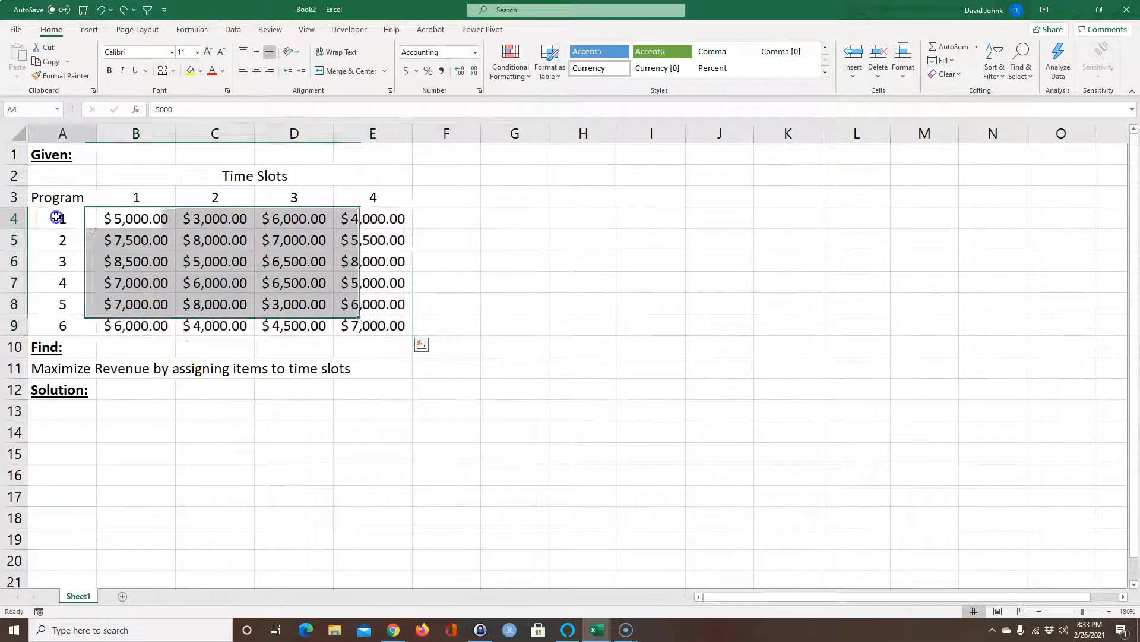
drag(56, 216, 56, 291)
click(151, 200)
drag(151, 200, 371, 199)
click(214, 224)
click(166, 256)
drag(63, 306, 63, 319)
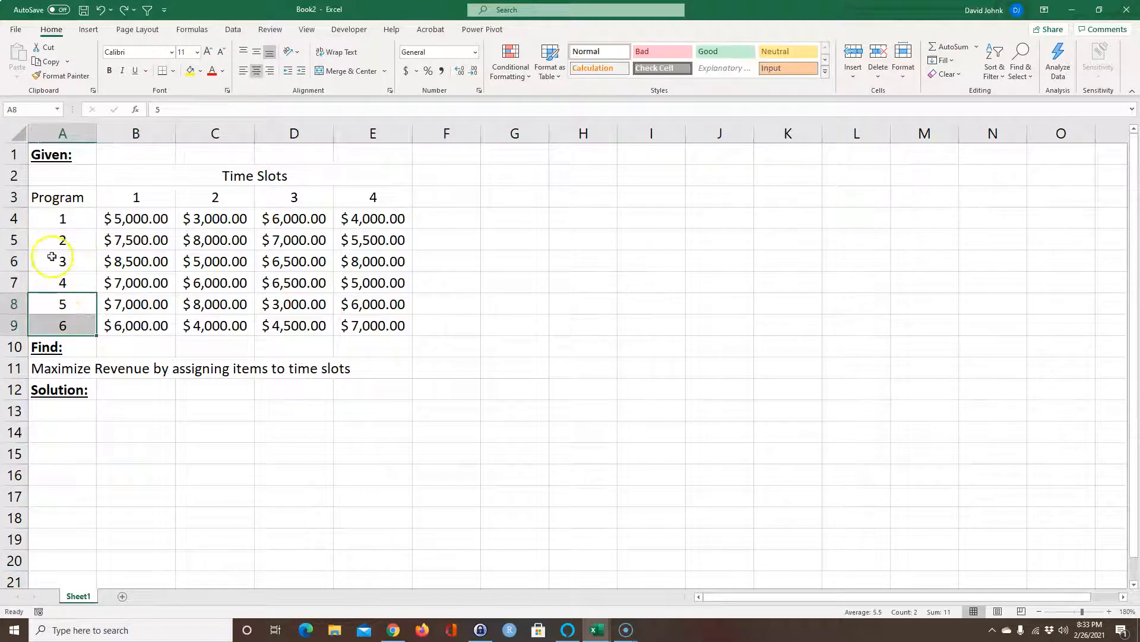
click(204, 260)
click(256, 306)
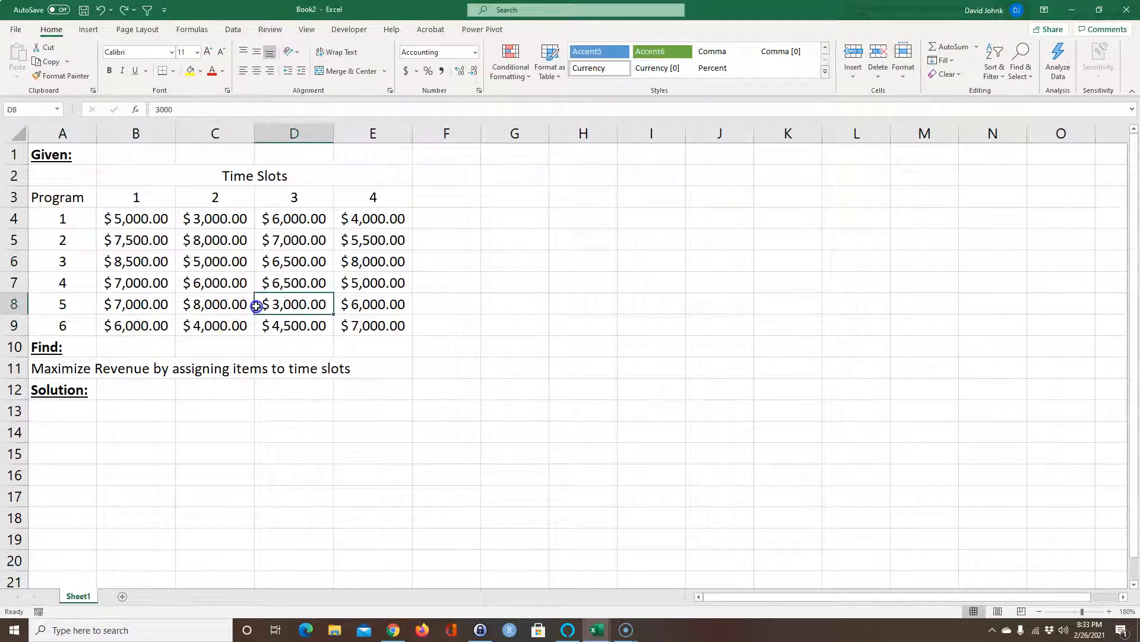
click(241, 460)
click(95, 287)
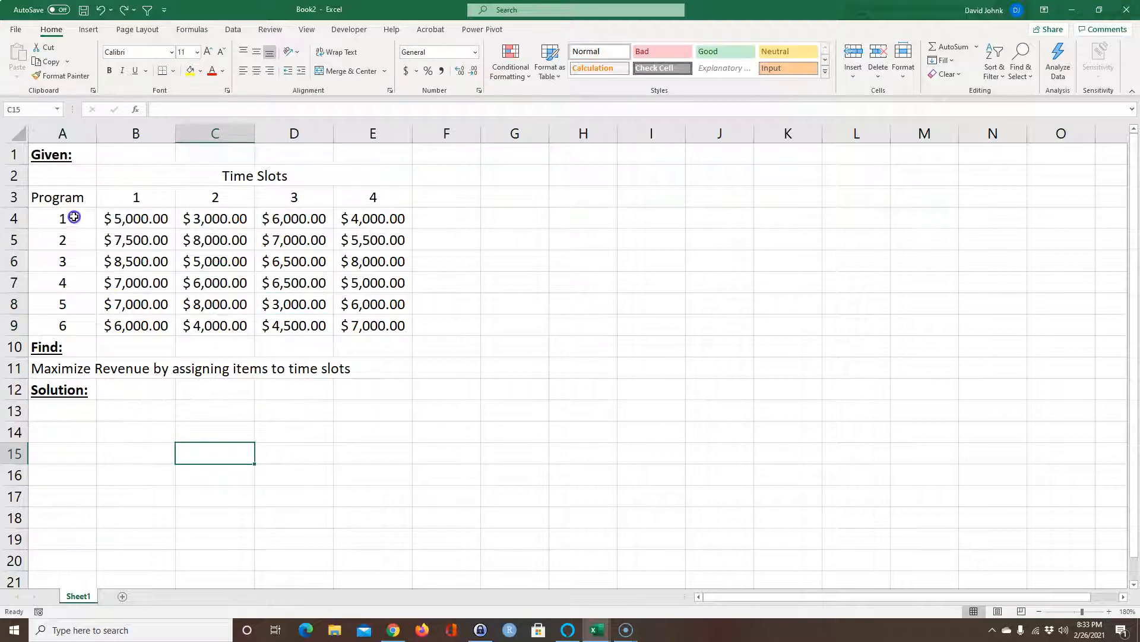
Copy the given table A2:E9, including its headings, to the Solution section starting at A13.
drag(63, 180, 359, 325)
right_click(359, 260)
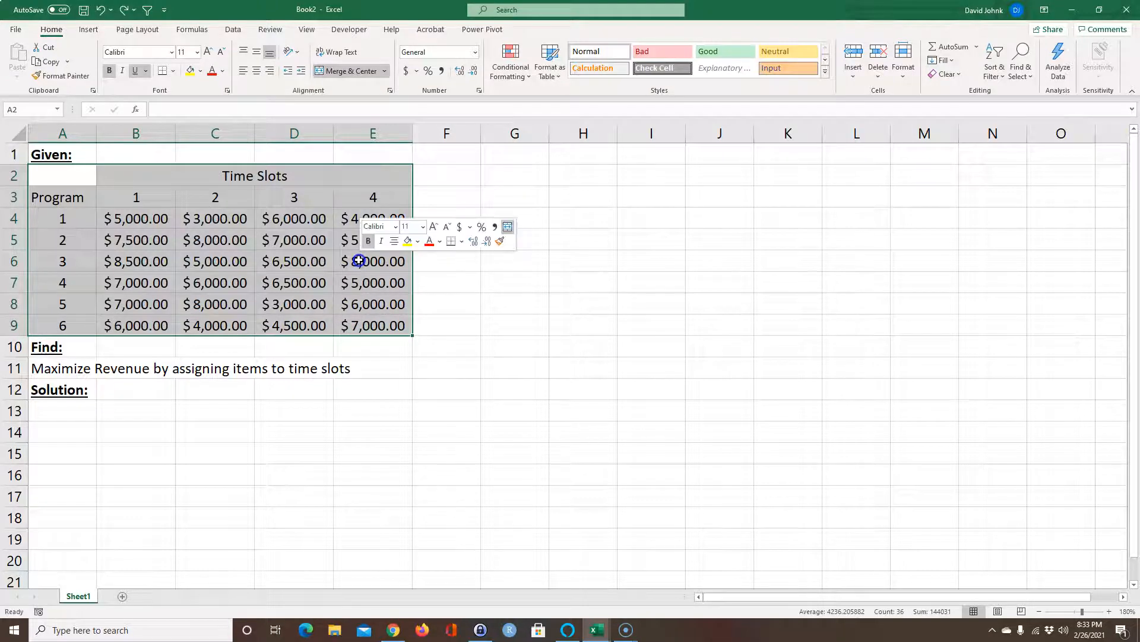
click(389, 284)
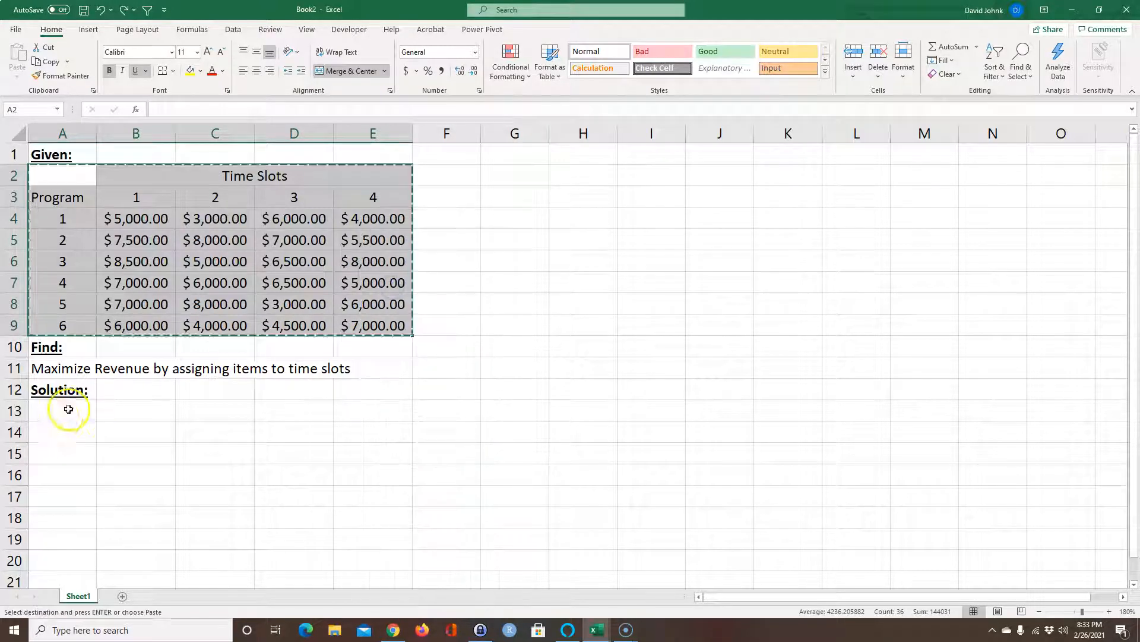
click(70, 409)
key(ctrl+v)
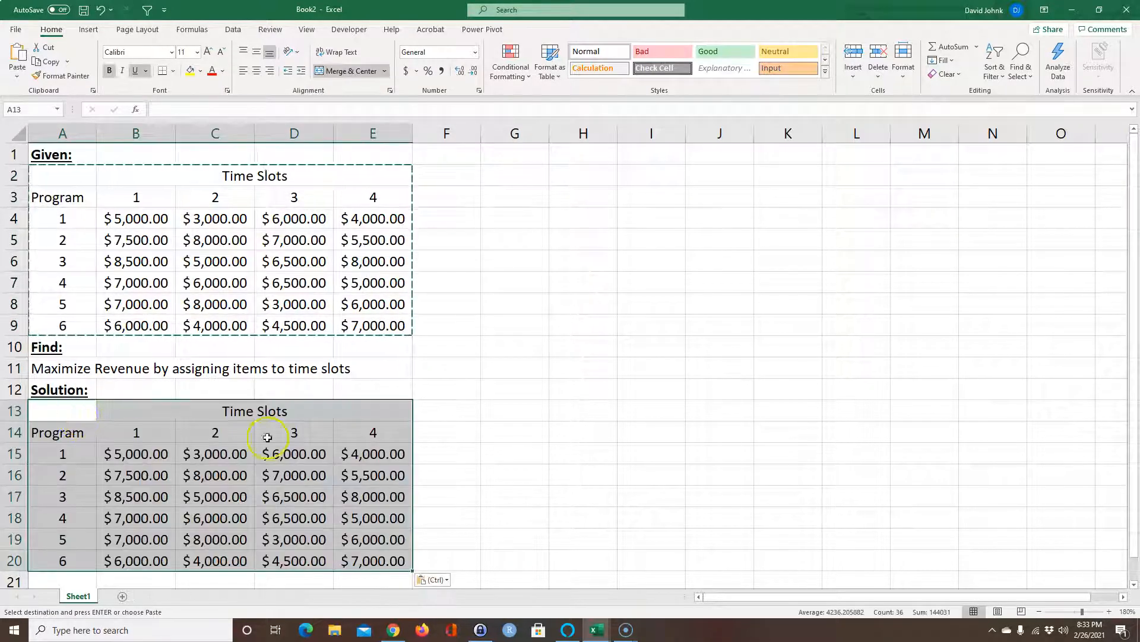
Paste a second copy of the table below the first one, starting at A22.
scroll(216, 376, down, 2)
click(65, 475)
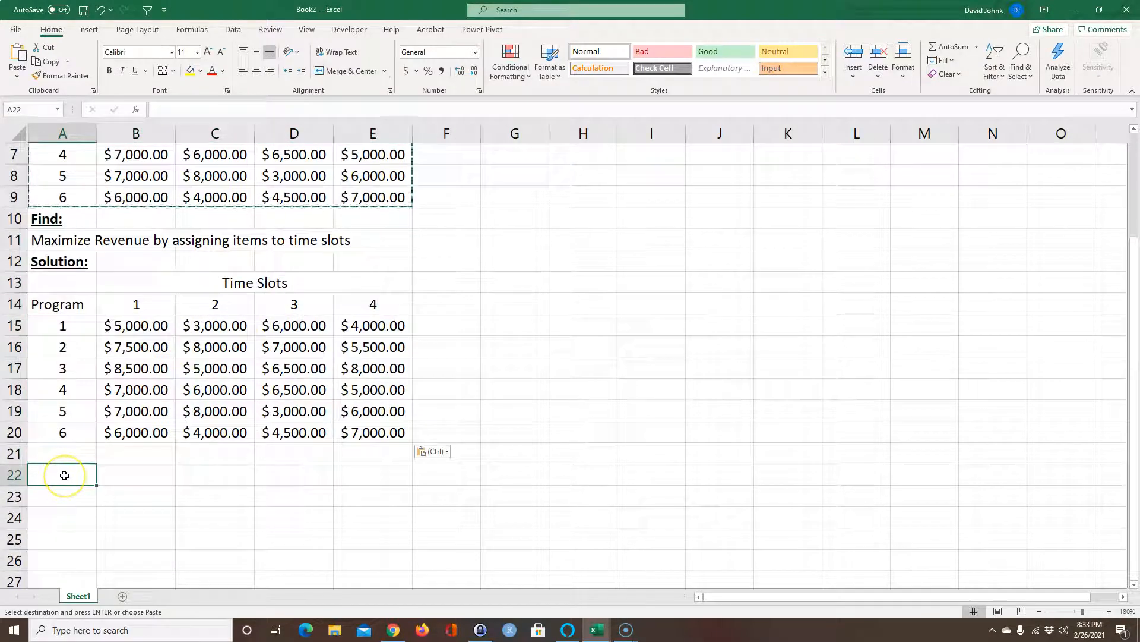
key(ctrl+v)
Enter 0 in B24 of the second table copy and apply the comma number style to it.
scroll(166, 410, down, 1)
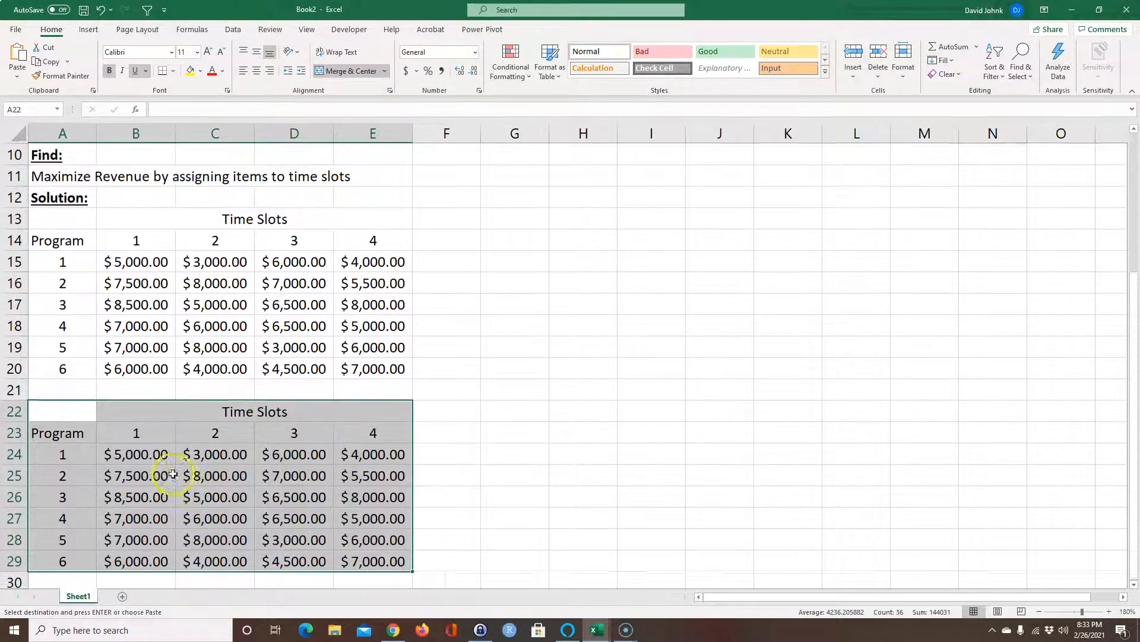
click(153, 458)
text(0)
key(Return)
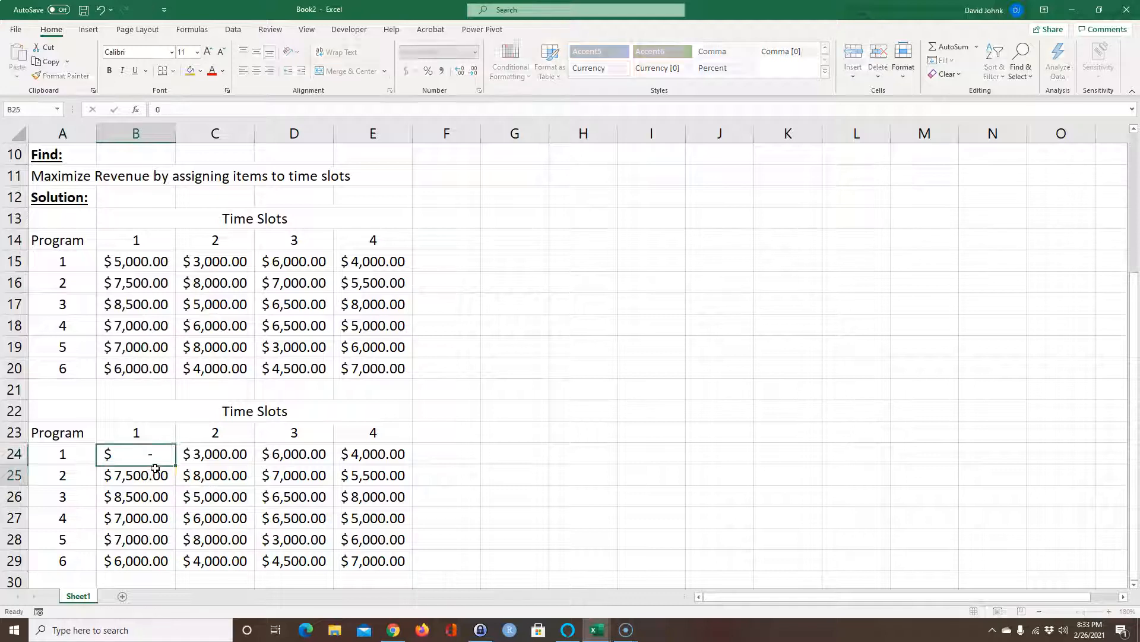
click(153, 455)
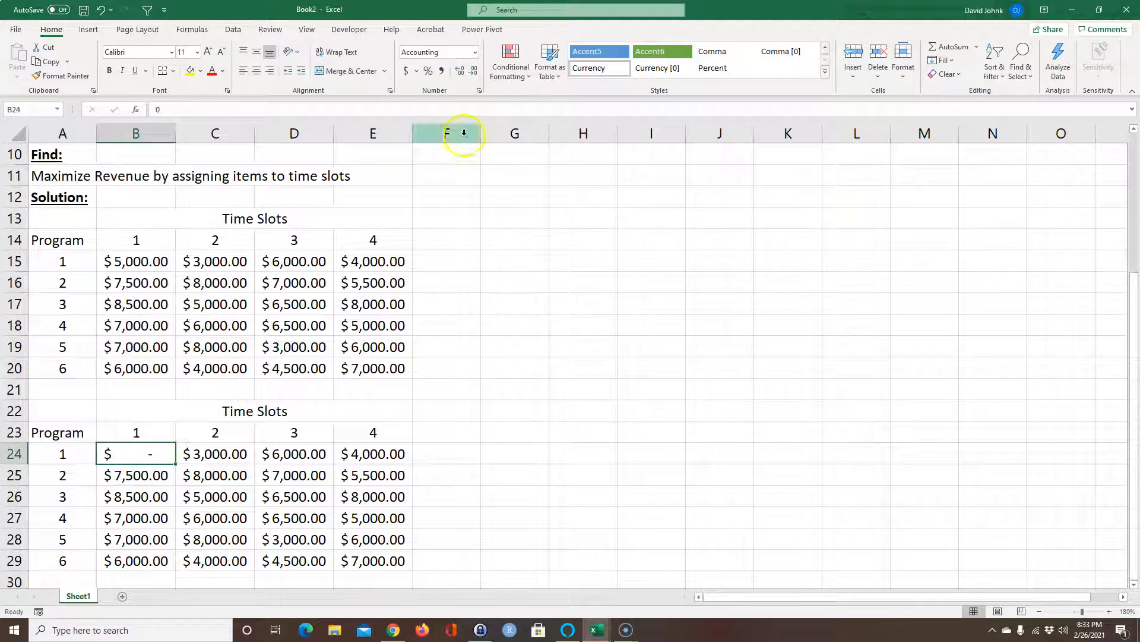
click(441, 71)
Fill the 0 from B24 across the whole assignment range B24:E29.
click(211, 476)
drag(162, 460, 172, 530)
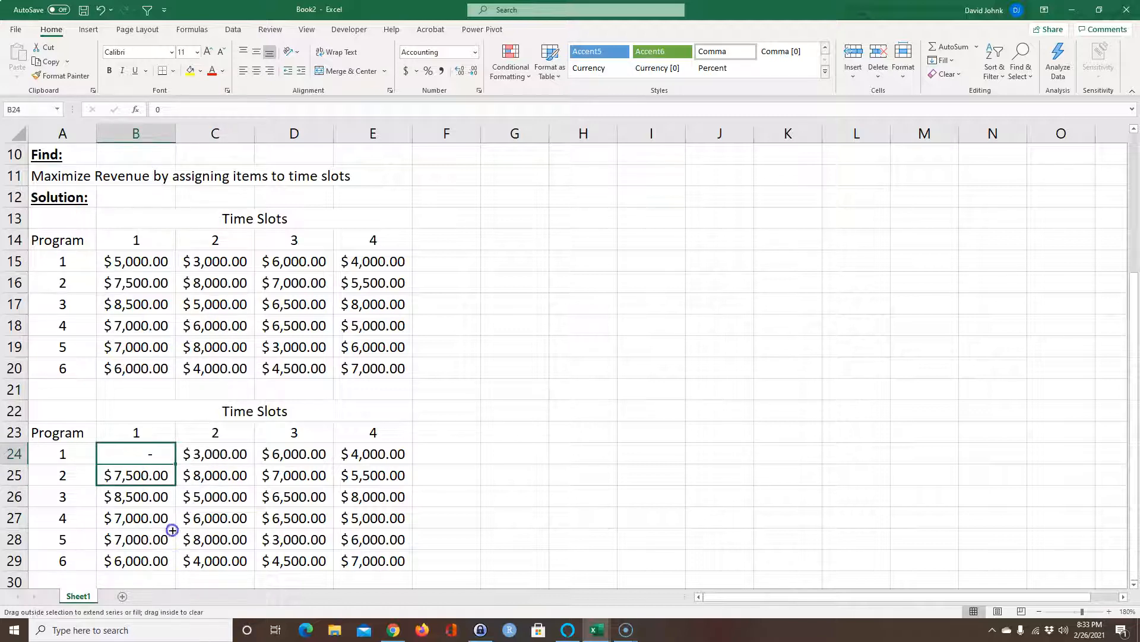
drag(172, 576, 380, 556)
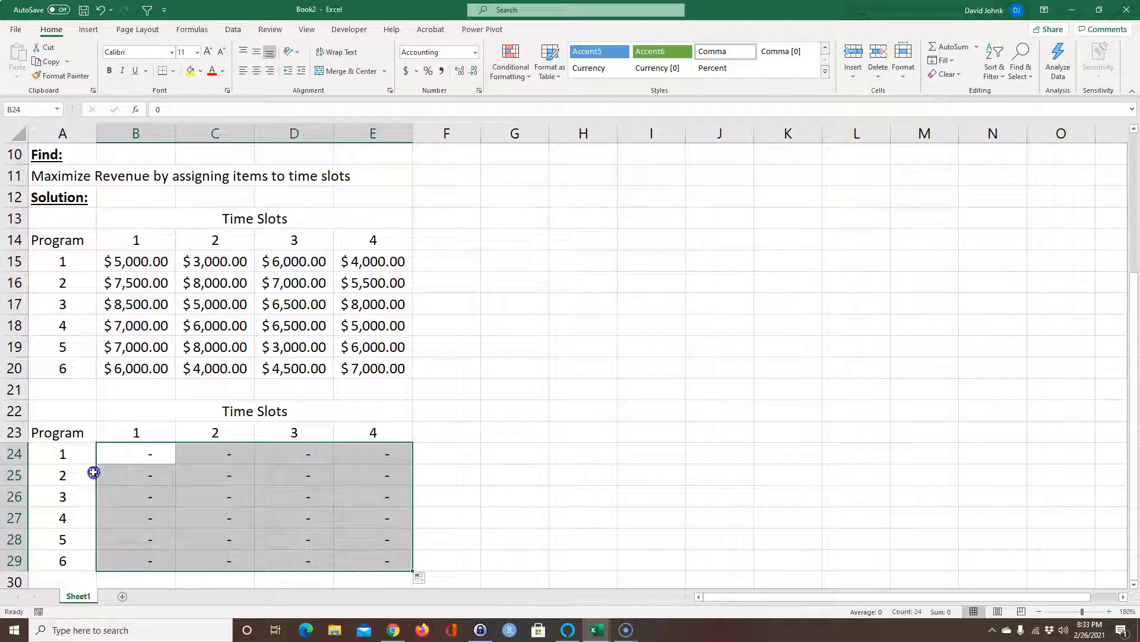
click(145, 471)
click(146, 502)
click(205, 509)
click(143, 453)
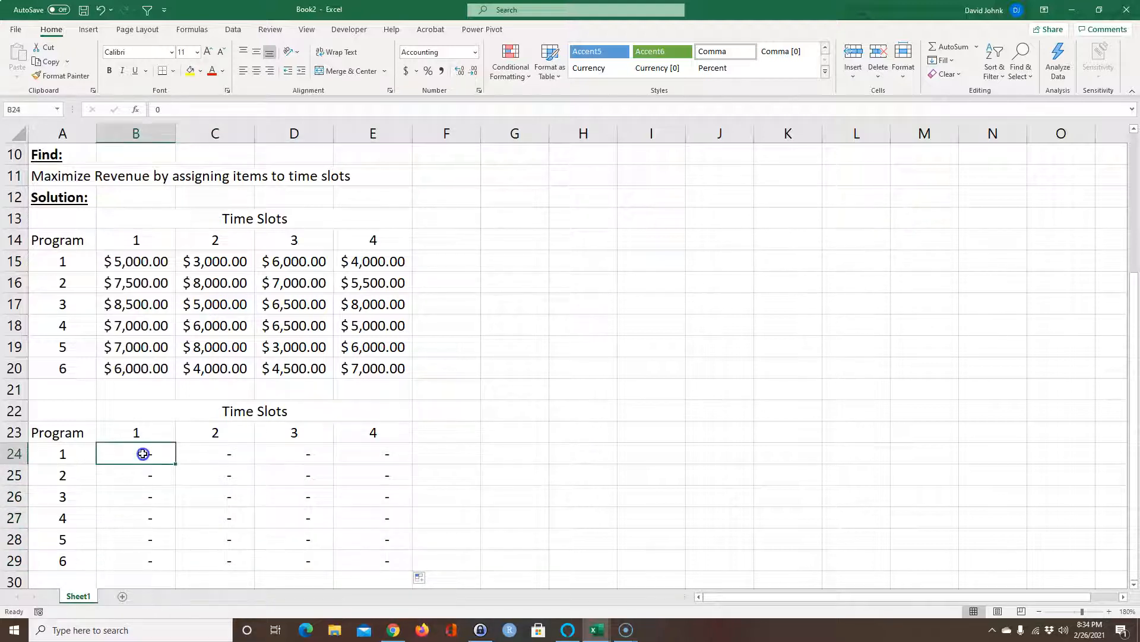
click(183, 515)
click(278, 523)
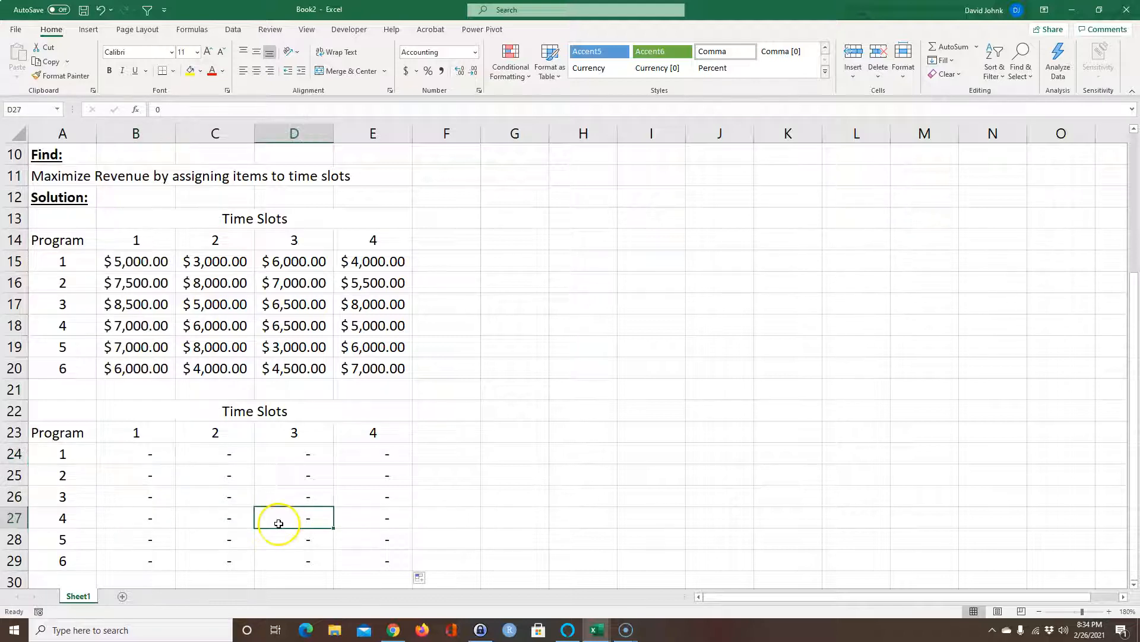
Enter 1 in B25 as a trial assignment and show the range B24:E29 without decimal places.
scroll(303, 499, down, 1)
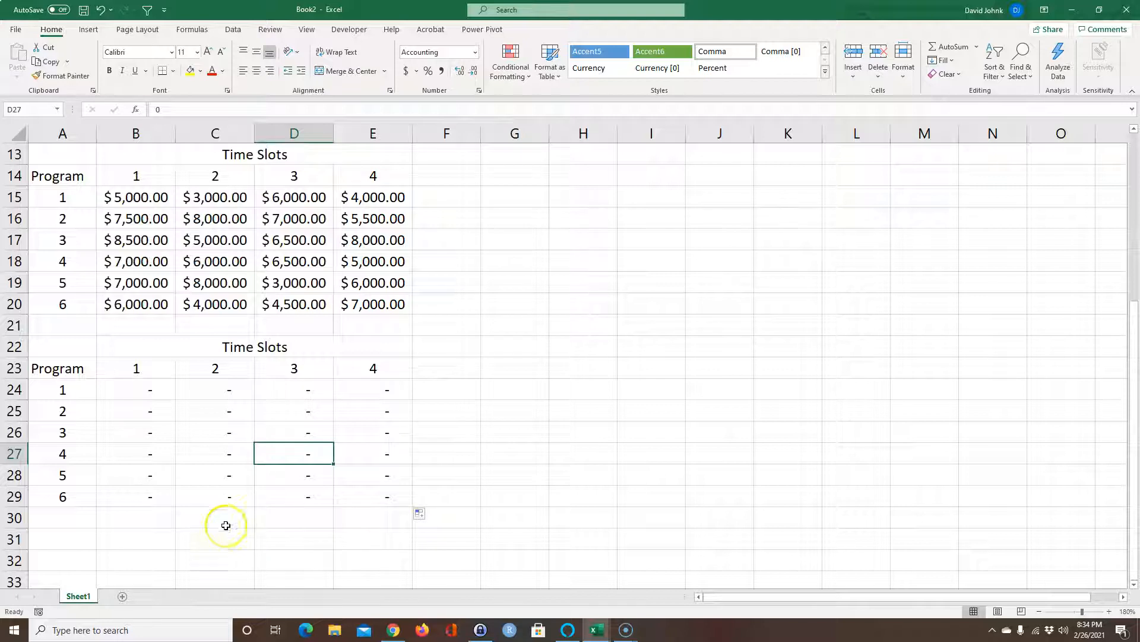
click(142, 409)
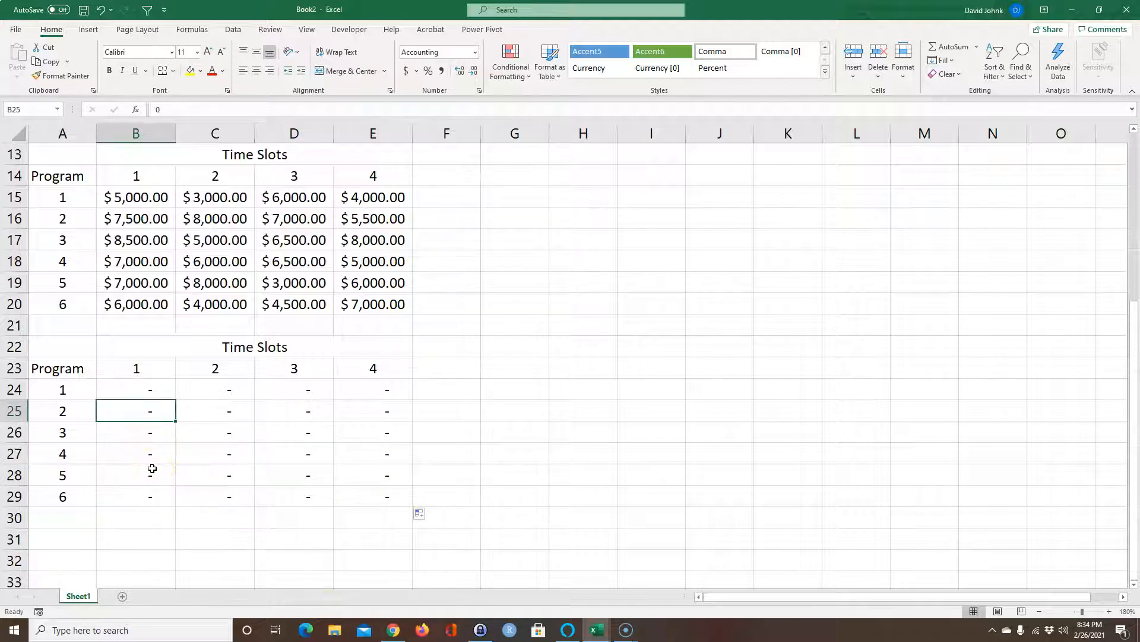
text(1)
key(Return)
key(Right)
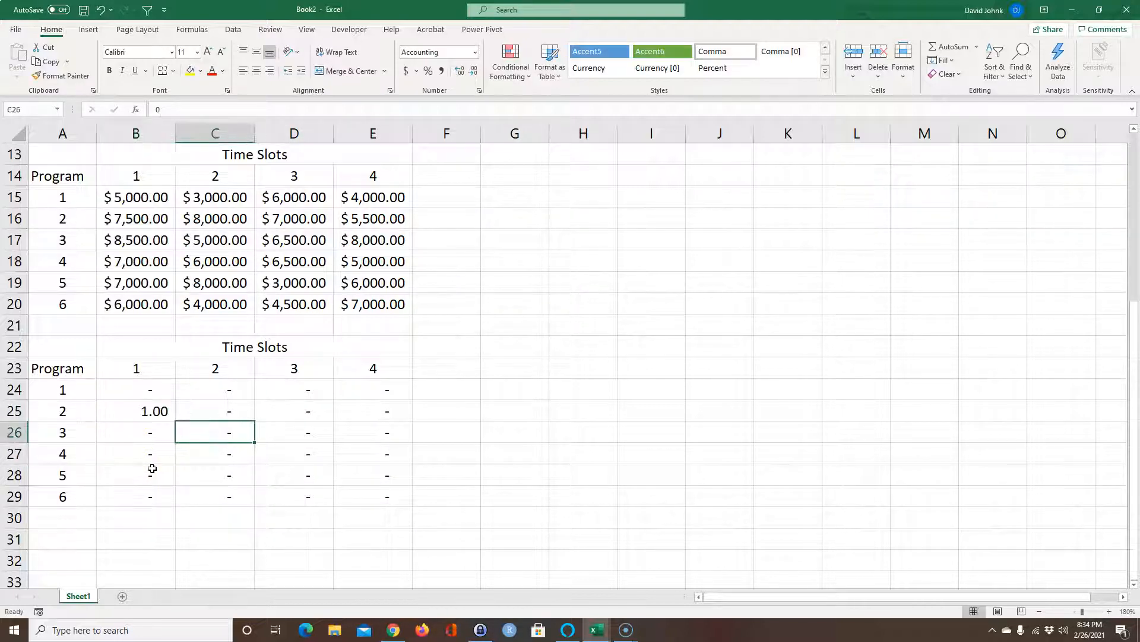
drag(158, 389, 382, 497)
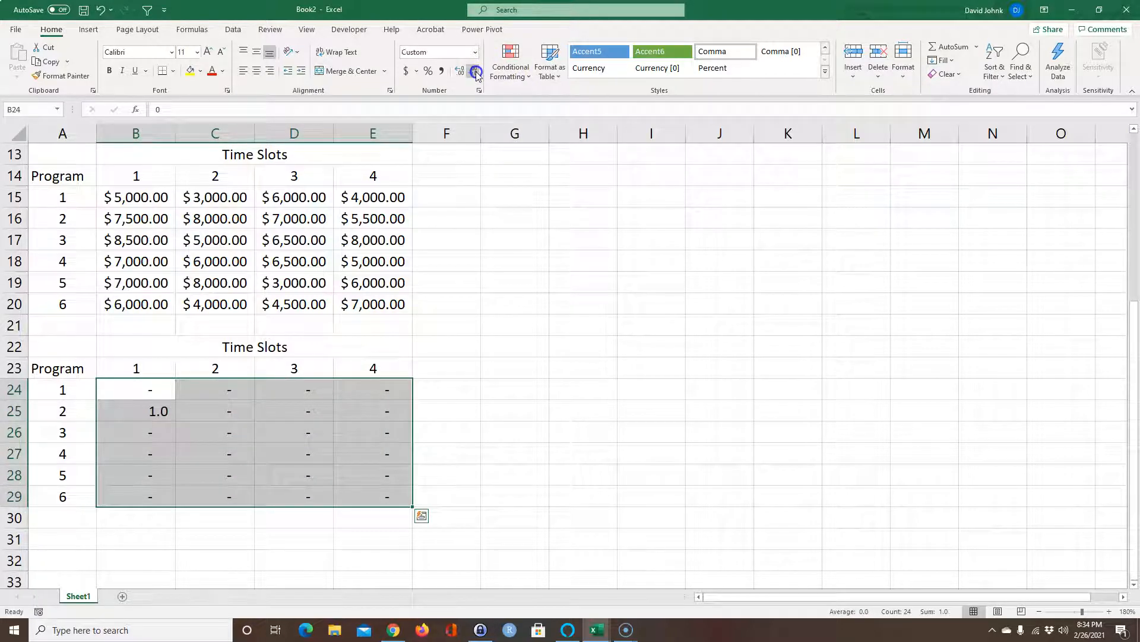
click(169, 432)
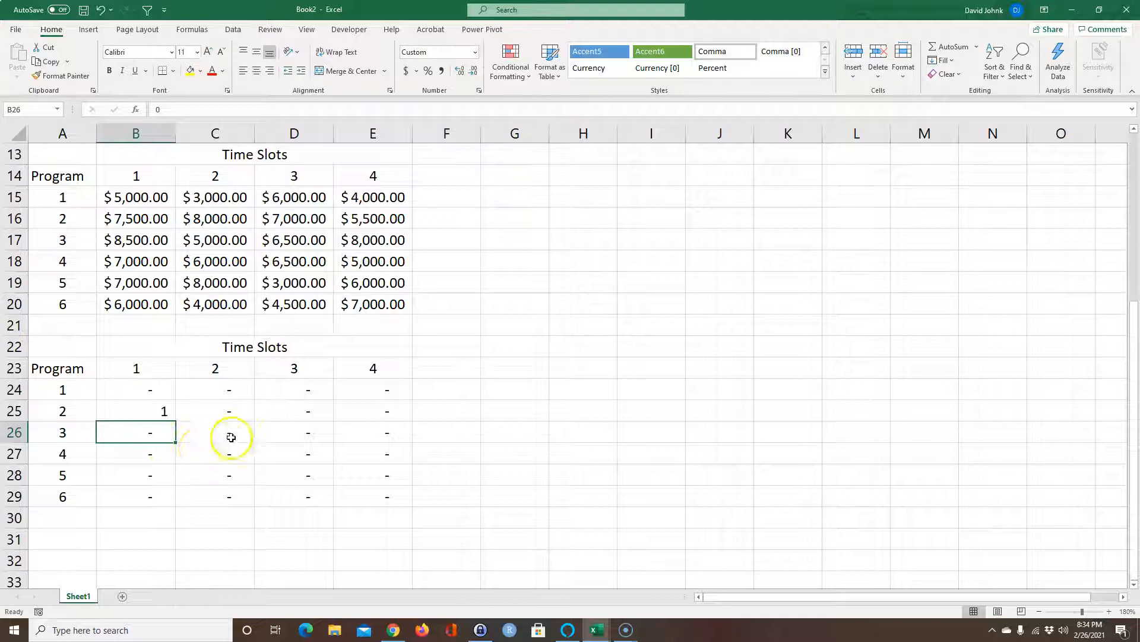
Enter 1 in C27, D24 and E29 to complete the trial assignment of programs to time slots.
click(219, 458)
text(1)
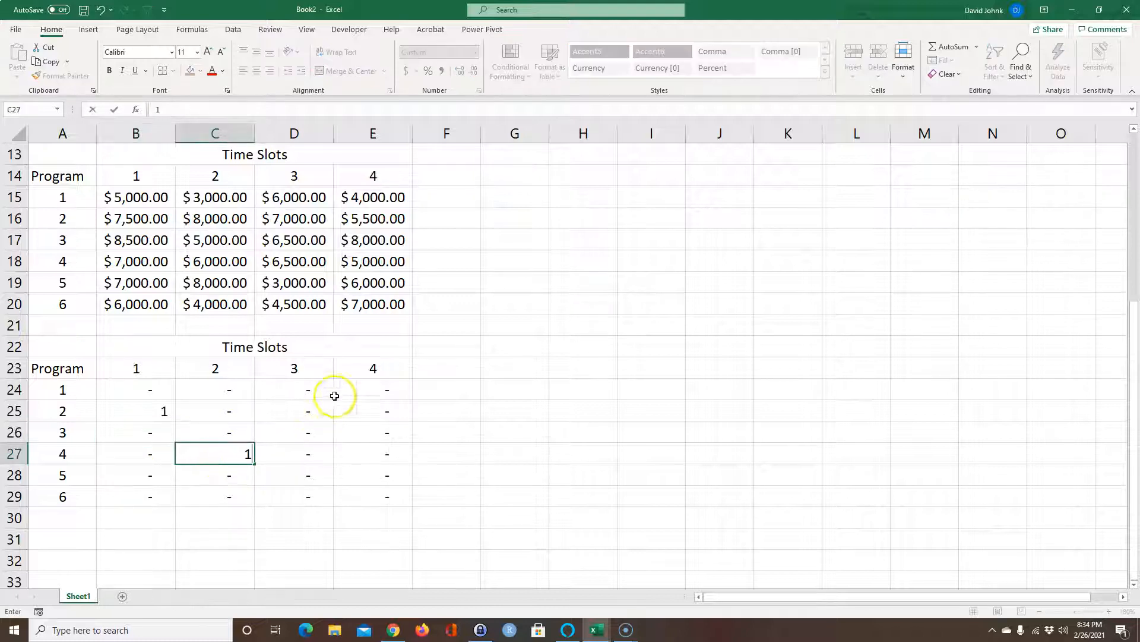
click(314, 386)
text(1)
click(377, 493)
text(1)
click(288, 532)
Review which program each 1 in the assignment range B24:E29 matches to its time slot.
drag(146, 391, 341, 486)
click(130, 406)
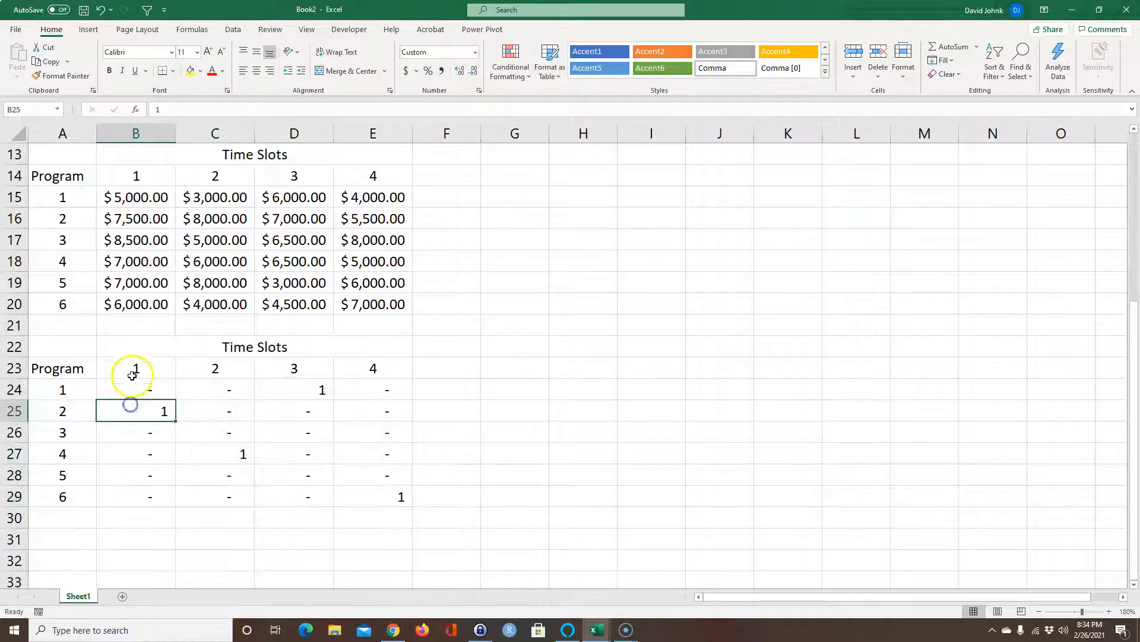
click(131, 373)
click(47, 406)
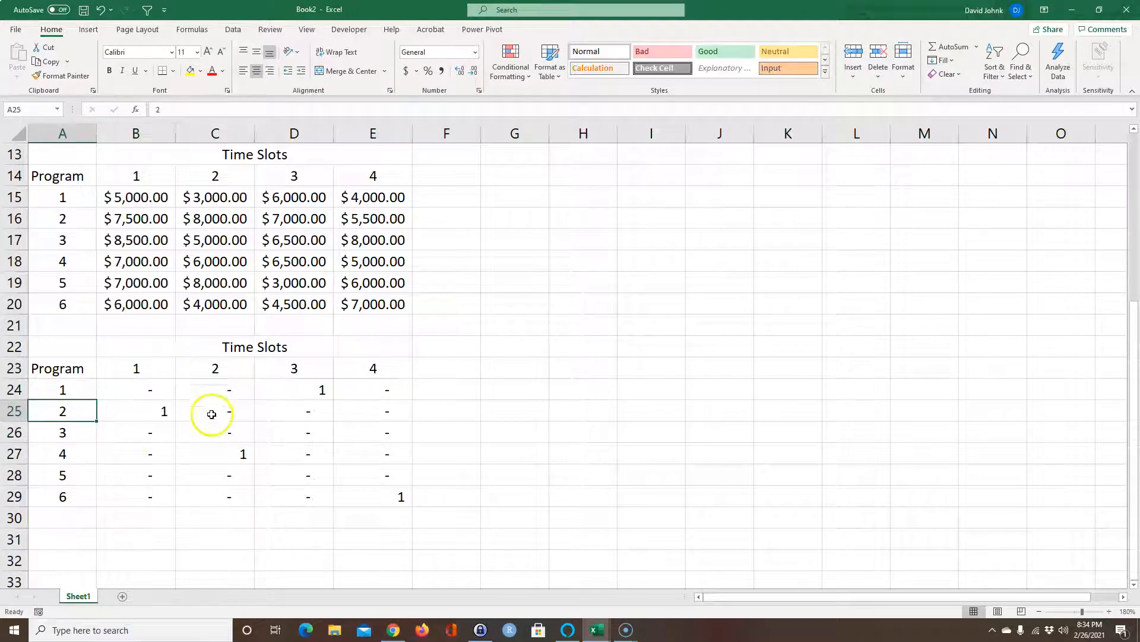
click(232, 368)
click(237, 452)
click(52, 450)
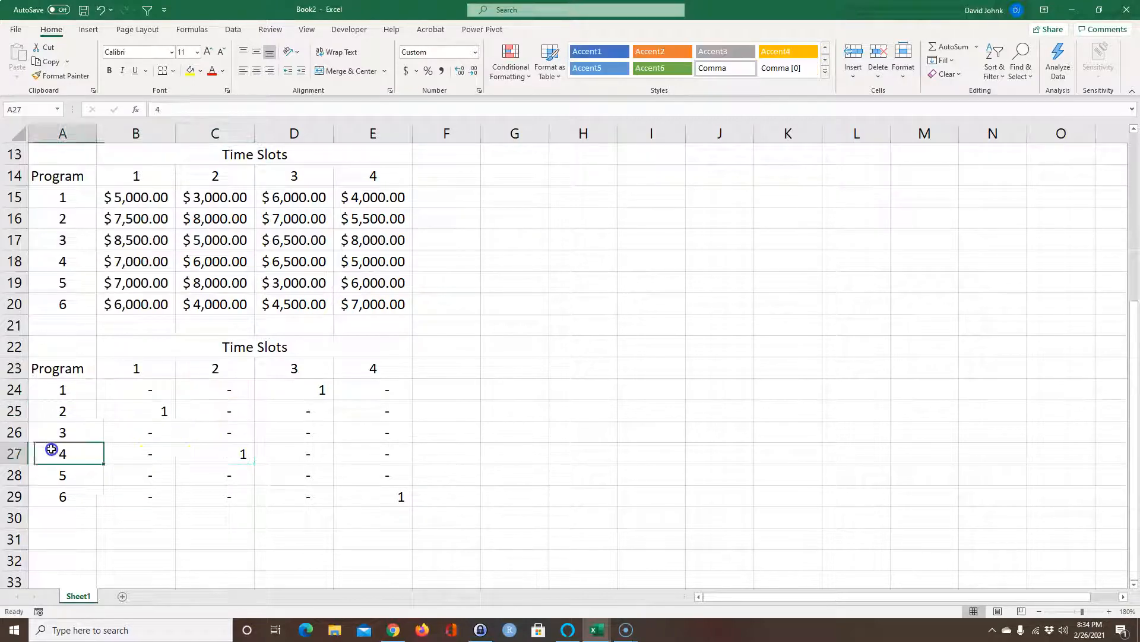
click(219, 453)
click(228, 447)
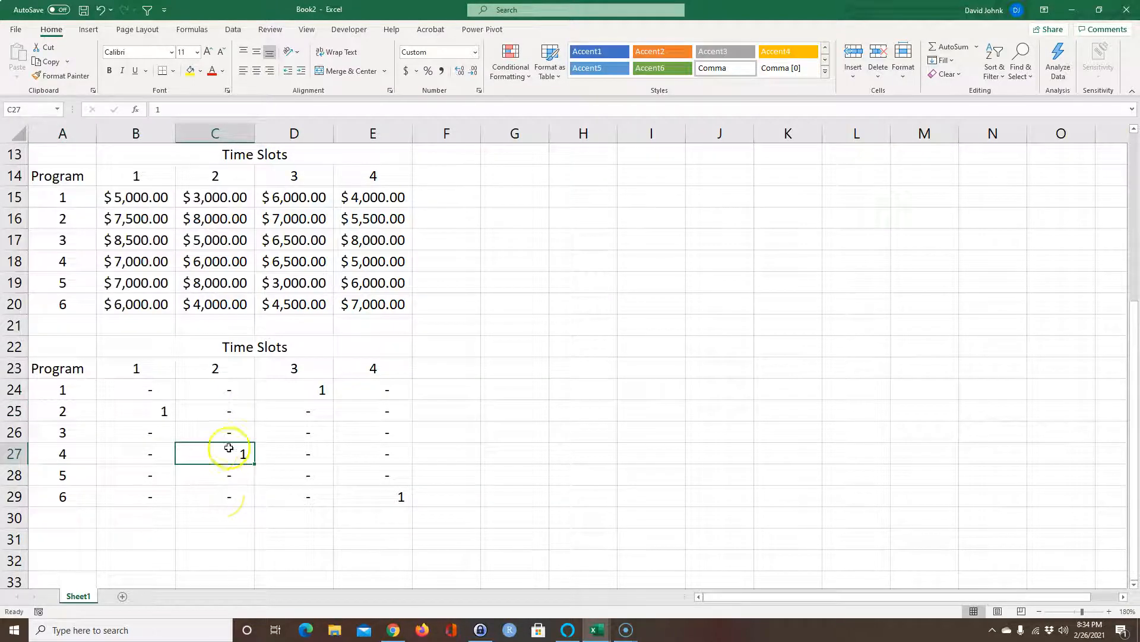
Sum B24:E24 in F24 for program 1 and fill the formula down to F29 for all six programs.
drag(139, 387, 385, 390)
click(443, 394)
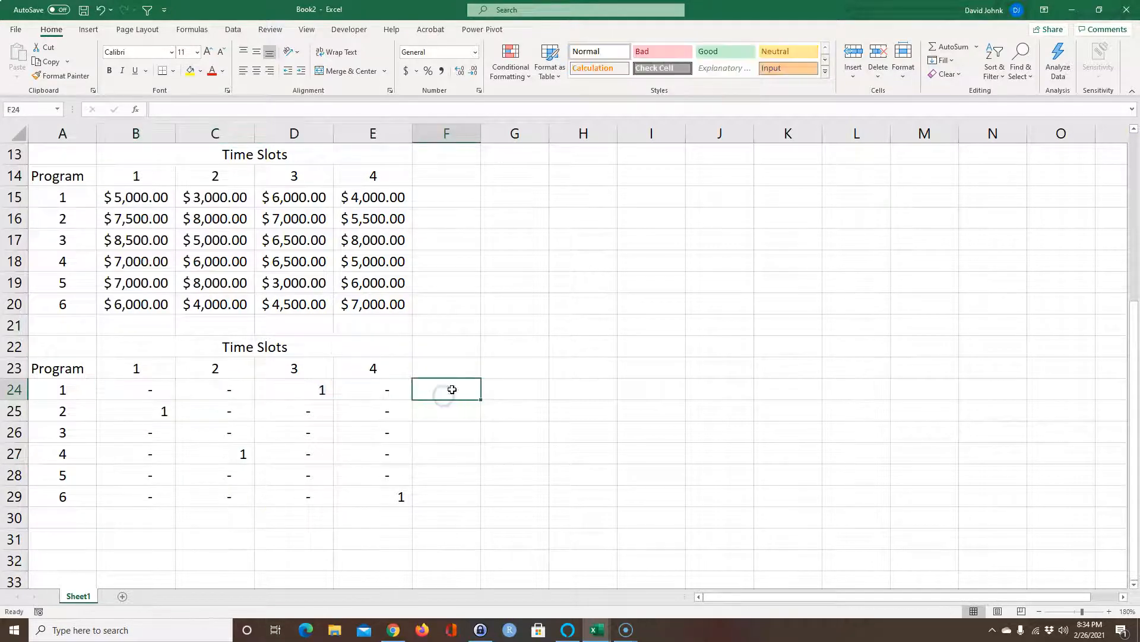
click(949, 47)
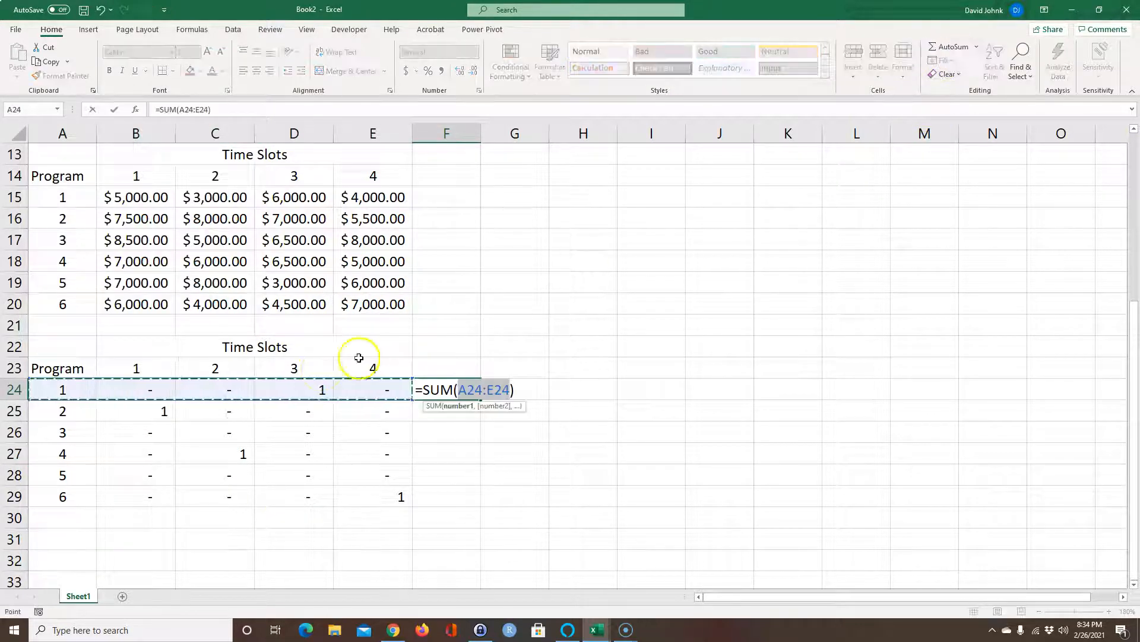
drag(141, 387, 376, 389)
key(Return)
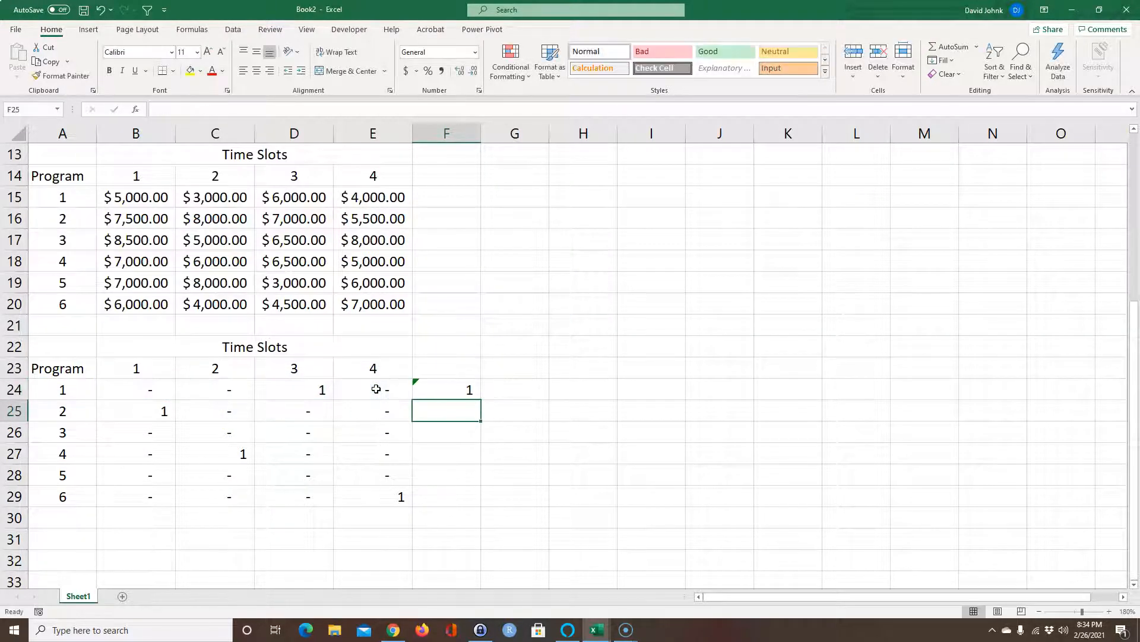
click(445, 392)
drag(481, 400, 454, 494)
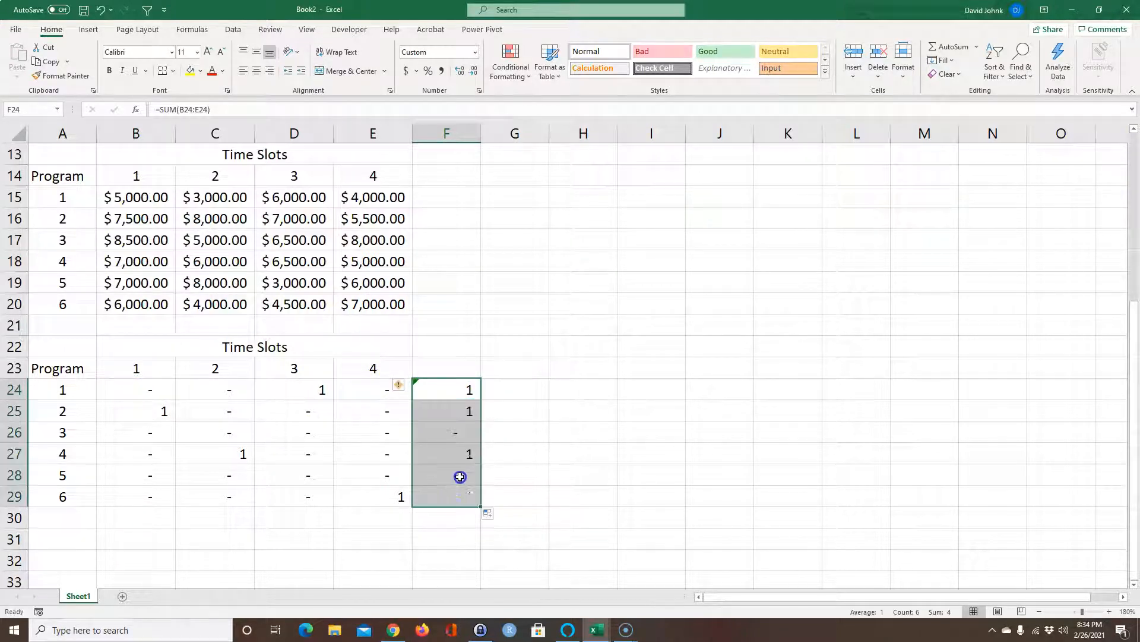
Label the row totals column with the heading "sum" in F23.
click(459, 390)
click(439, 365)
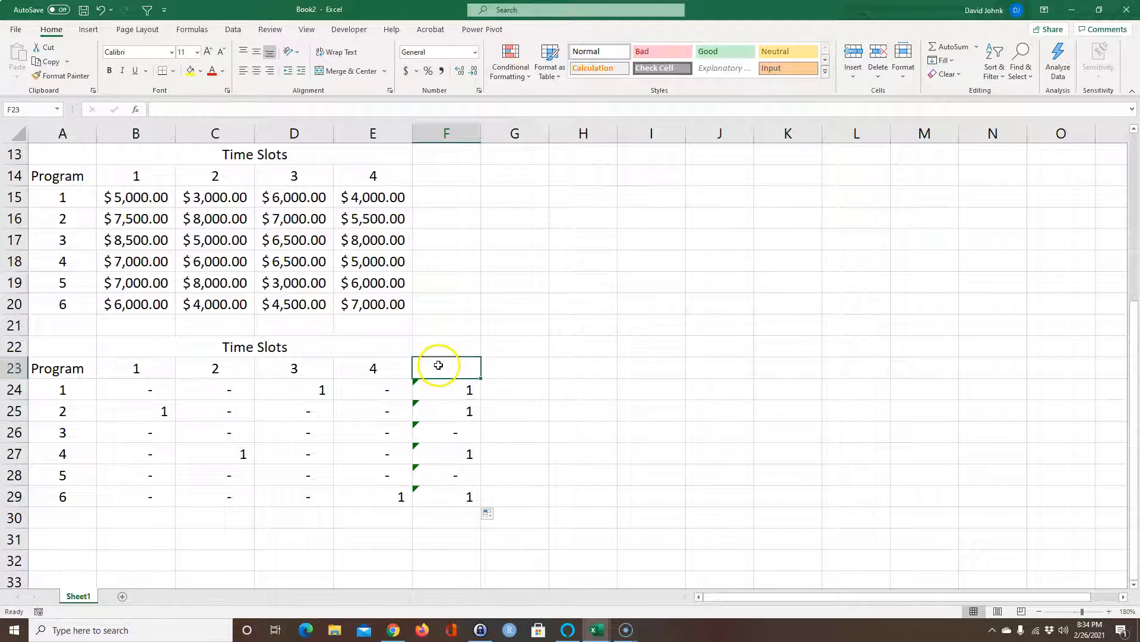
text(sum)
key(Return)
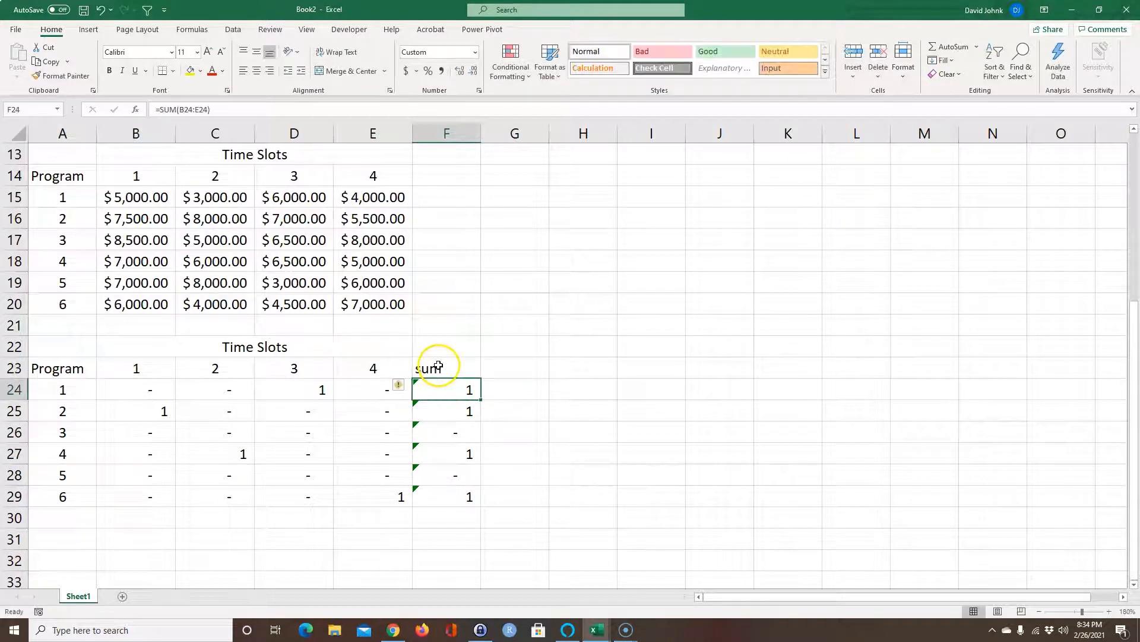
Total time slot 1 in B30 with a SUM over B24:B29 that excludes the slot number in B23.
click(135, 516)
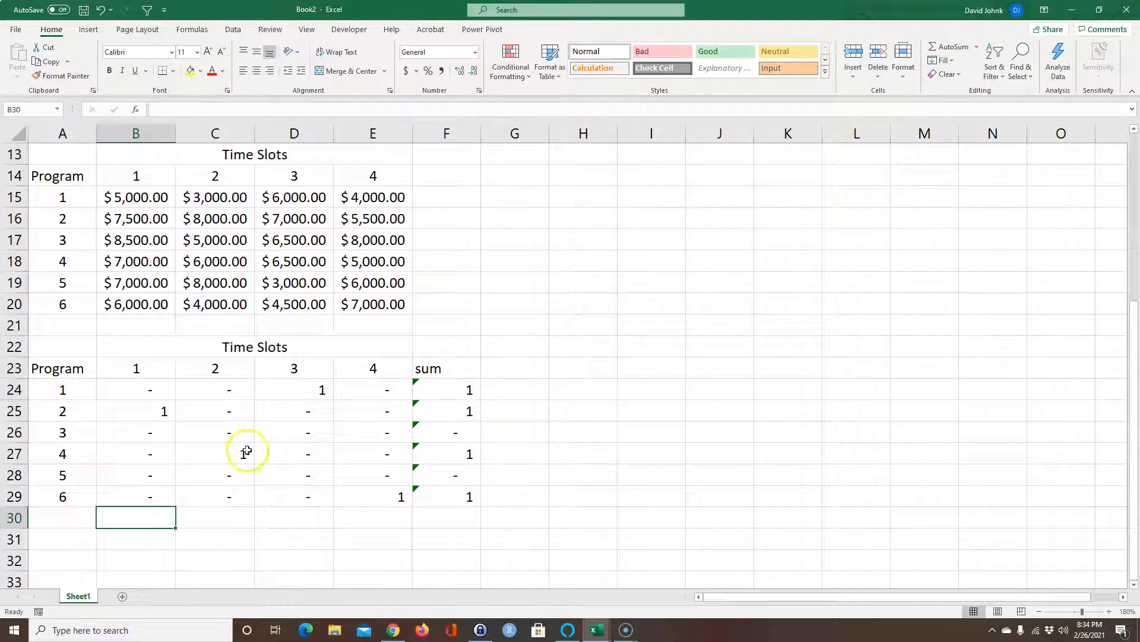
click(950, 46)
key(Return)
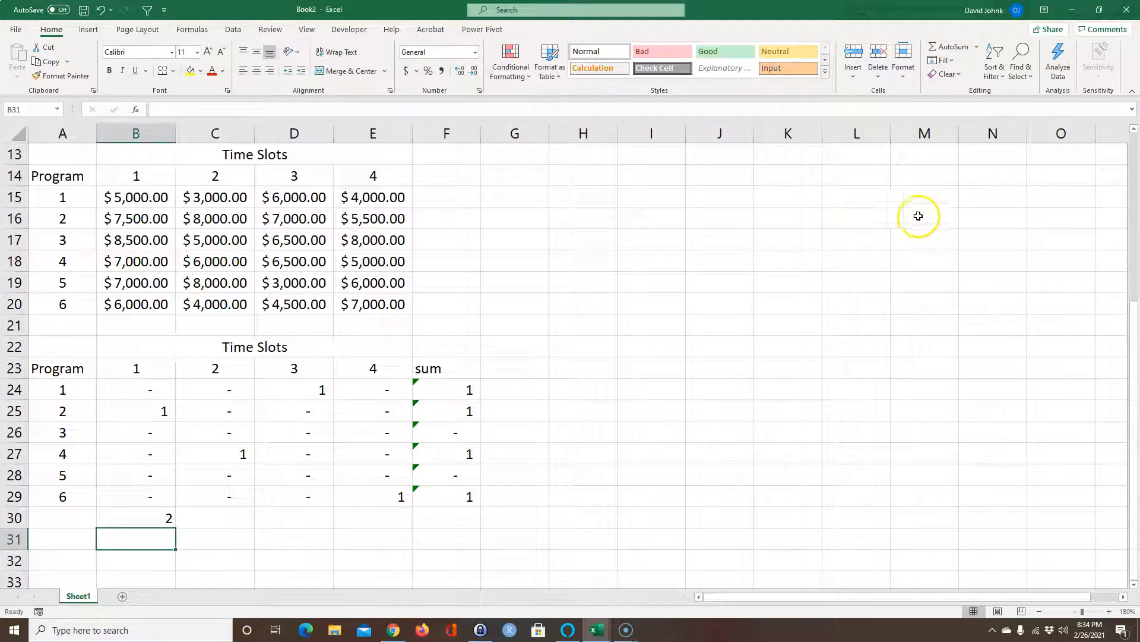
double_click(167, 517)
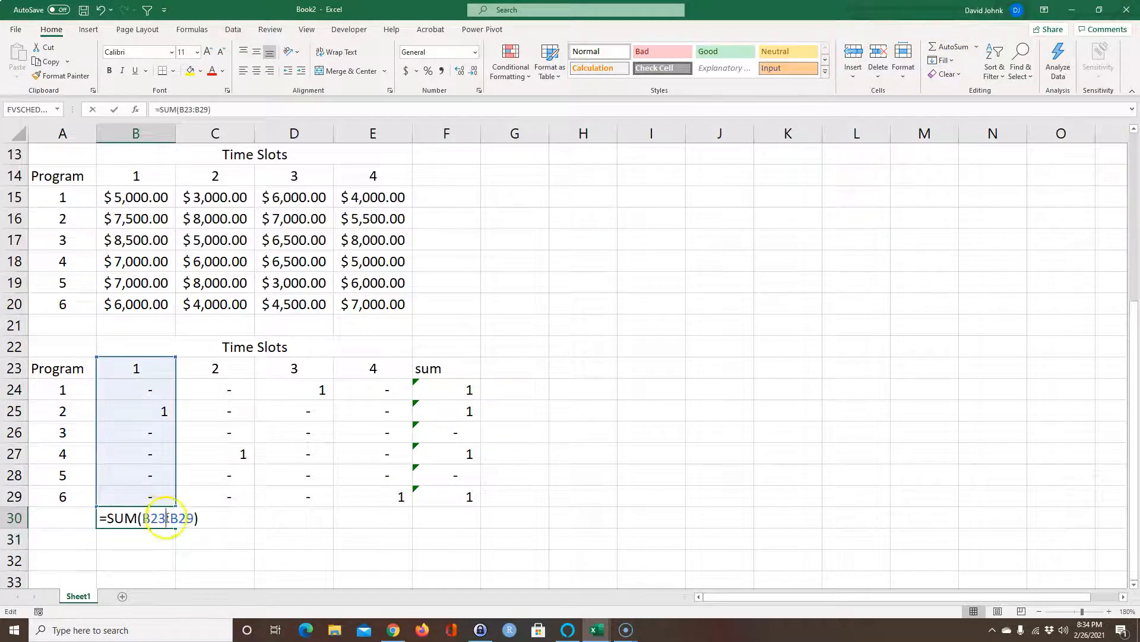
drag(176, 357, 168, 384)
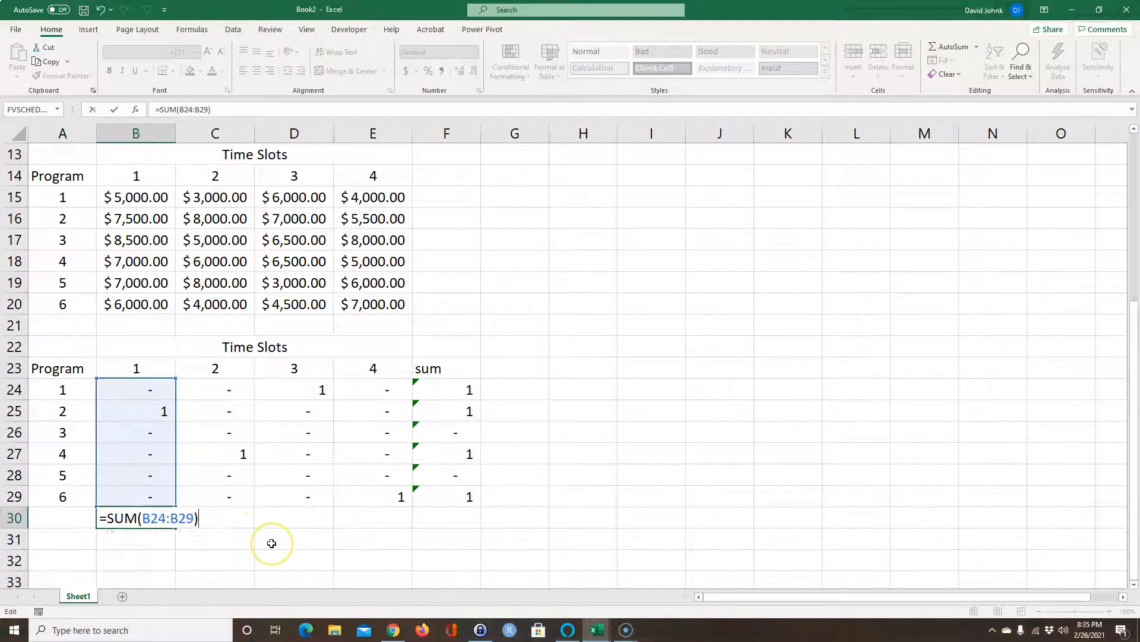
key(Return)
Fill the B30 total across row 30 through F30, and check the program and time slot sums.
click(158, 514)
drag(176, 530, 392, 528)
click(420, 575)
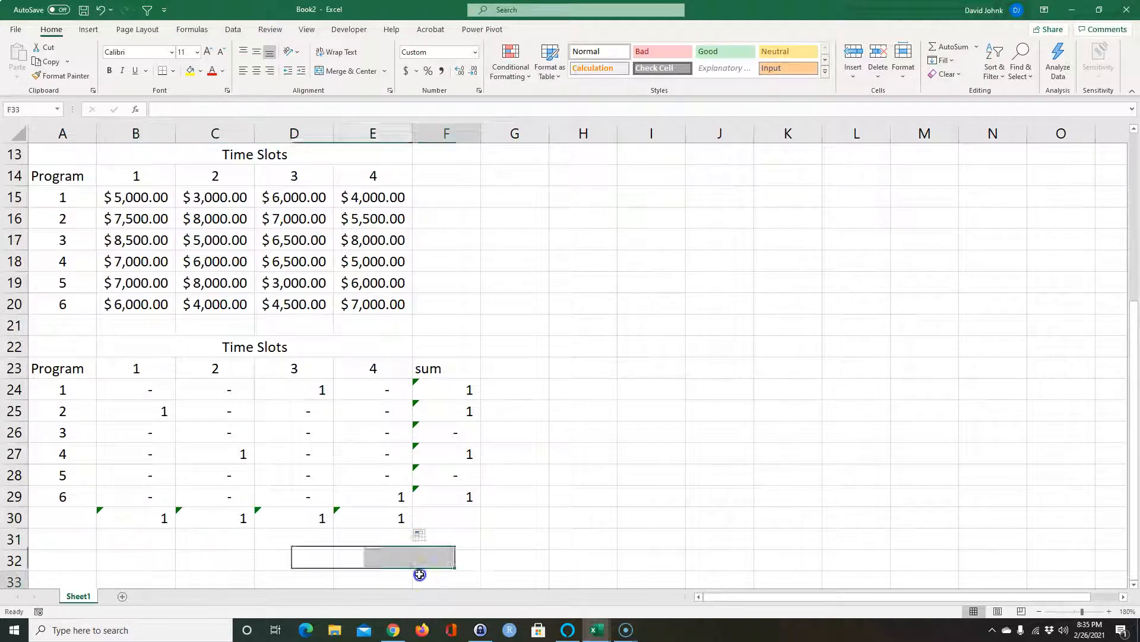
click(450, 521)
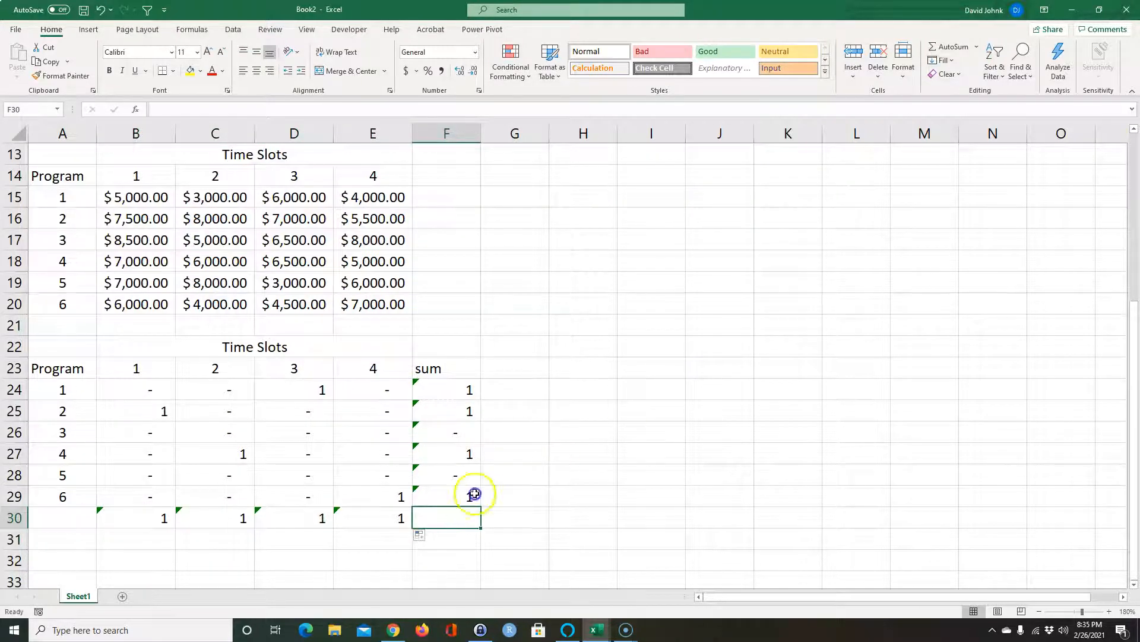
click(378, 515)
drag(413, 529, 453, 520)
click(460, 517)
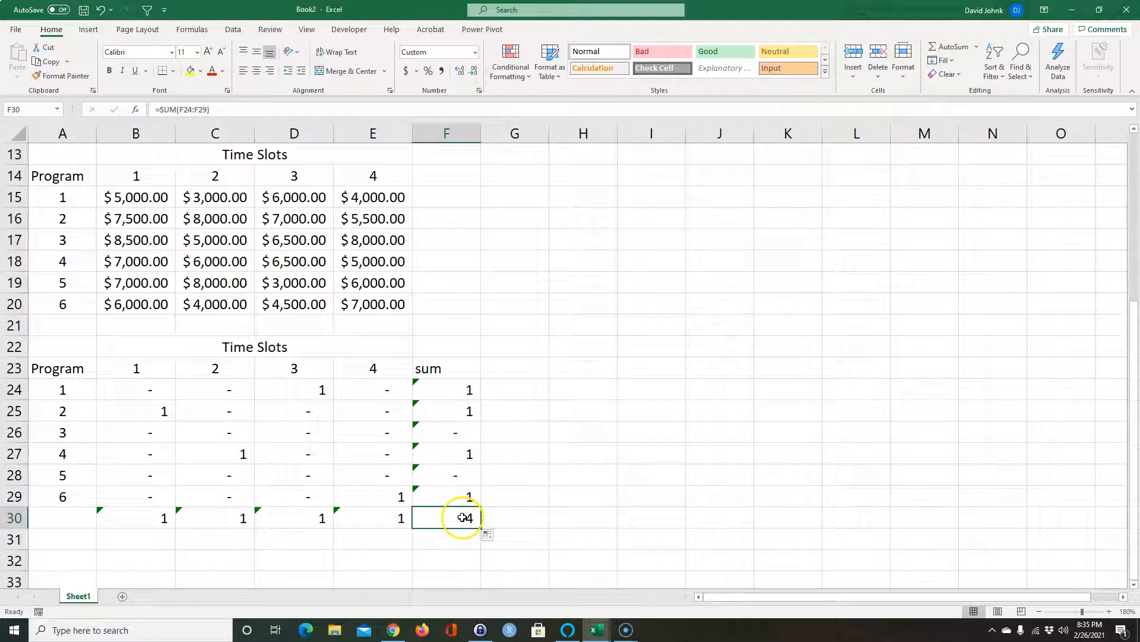
drag(465, 388, 443, 497)
click(452, 519)
drag(123, 519, 399, 523)
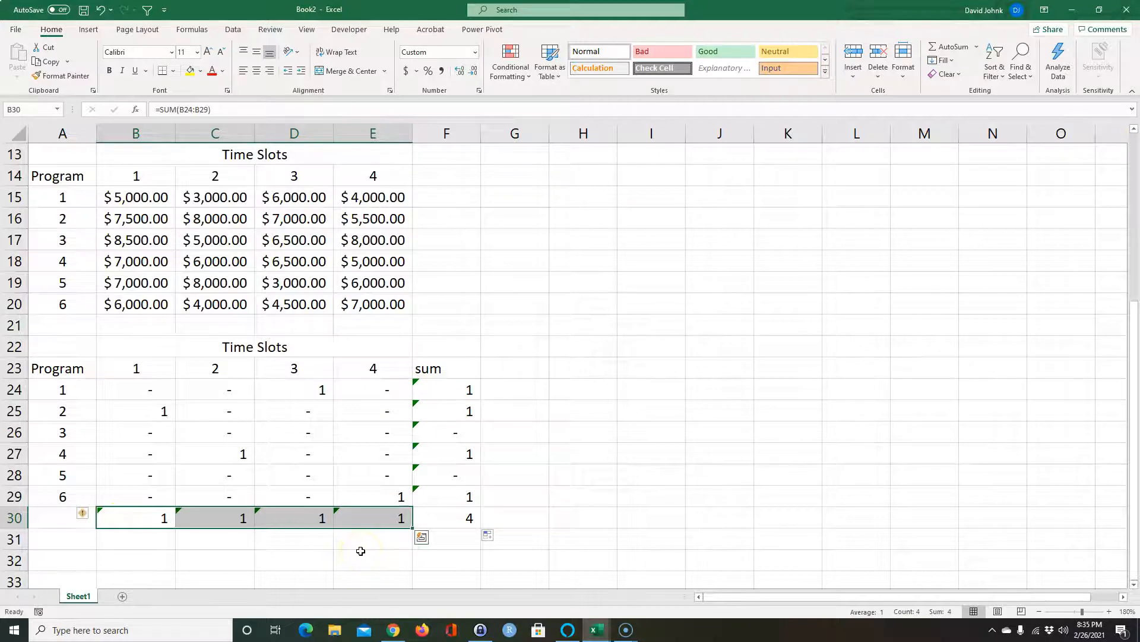
Enter the label "Revenue" in A33 below the assignment table.
scroll(357, 551, right, 2)
scroll(322, 550, down, 1)
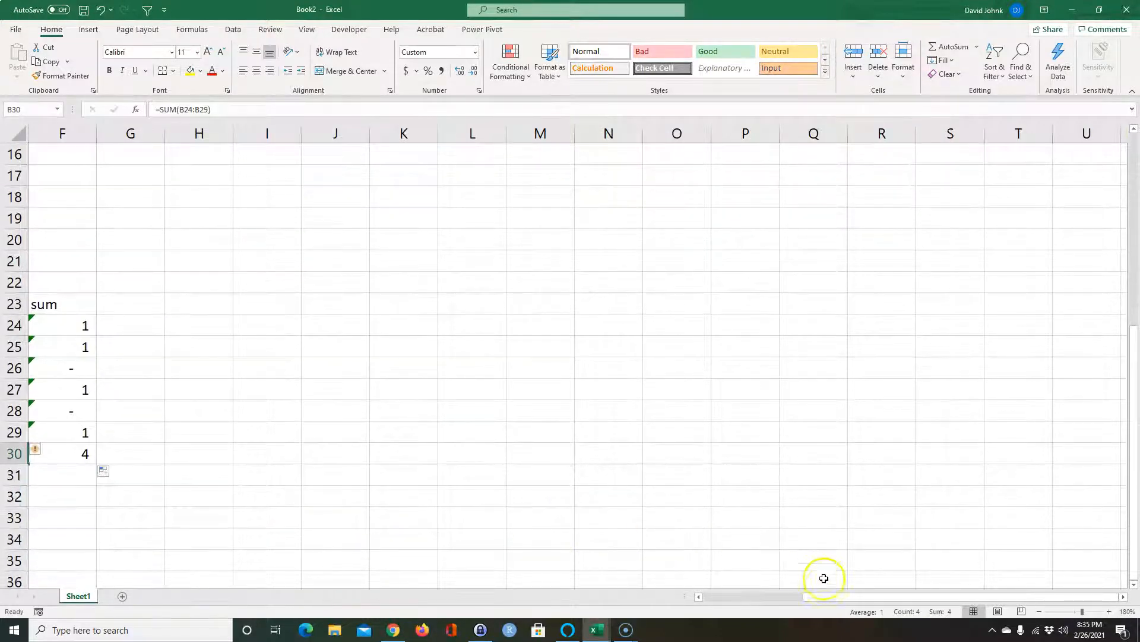
drag(827, 606, 420, 474)
click(60, 524)
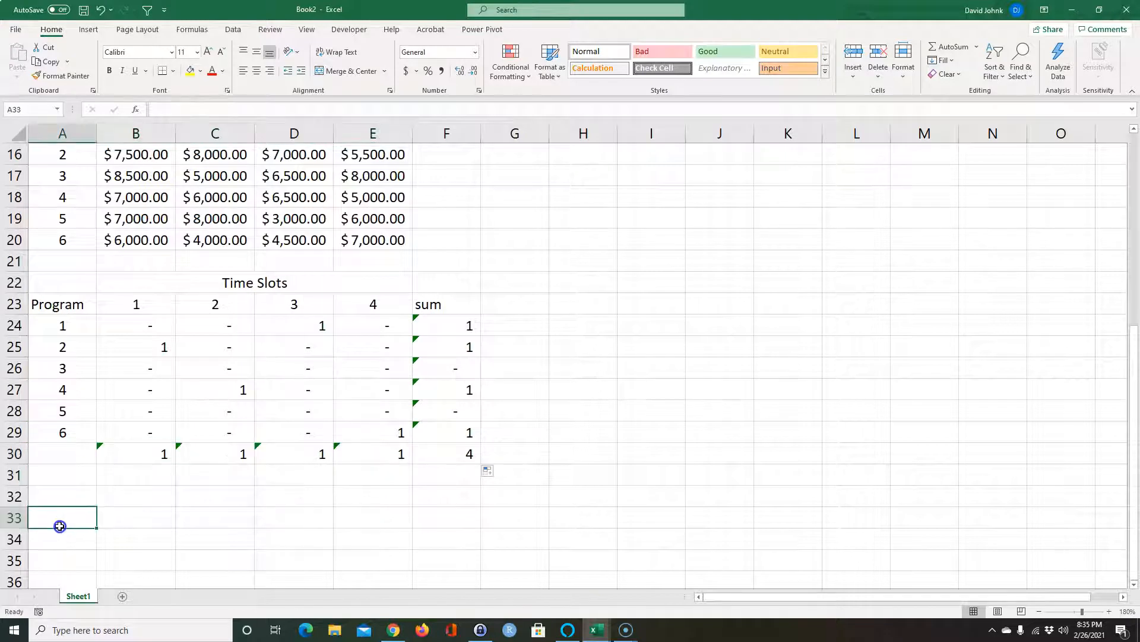
text(Revenue)
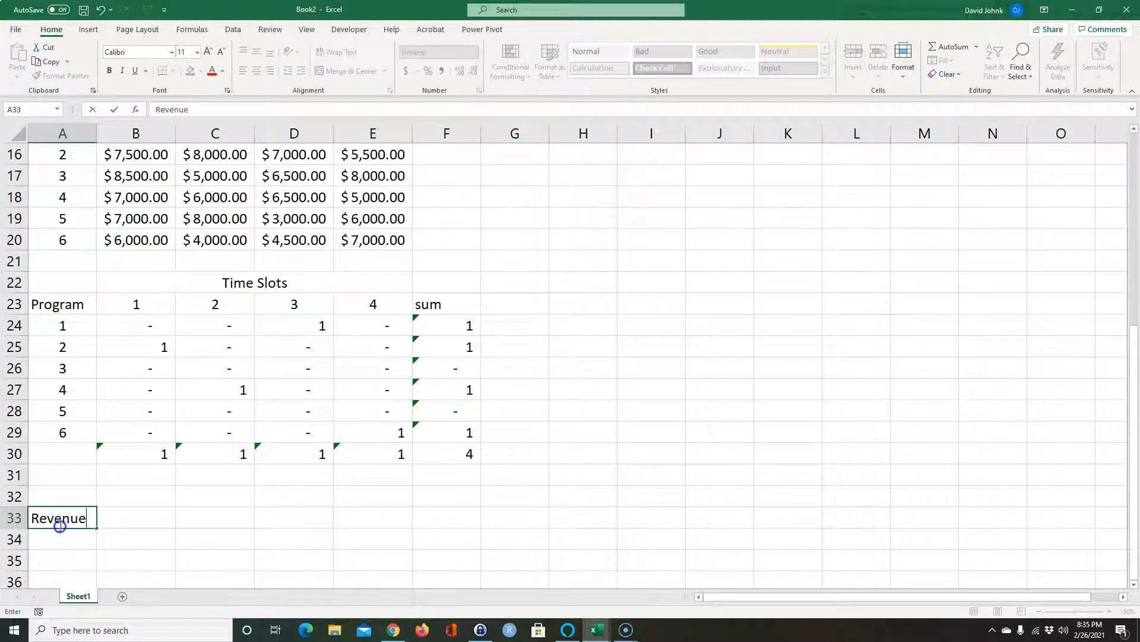
key(Tab)
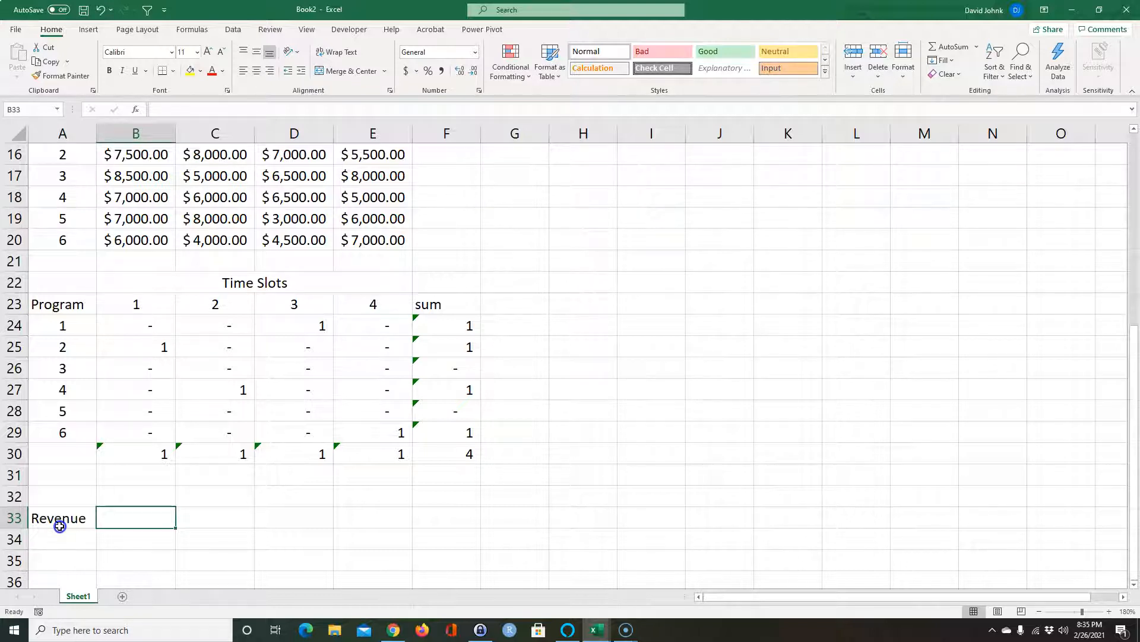
Calculate the revenue in B33 with a SUMPRODUCT of the revenue table B15:E20 and the assignment range B24:E29.
text(=)
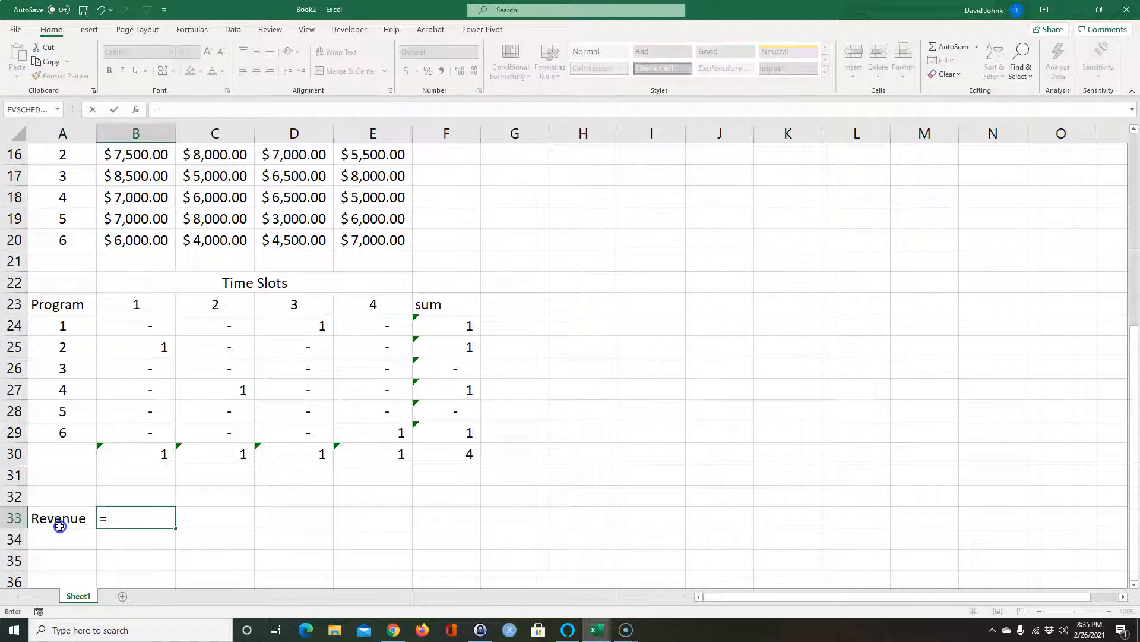
text(sumpro)
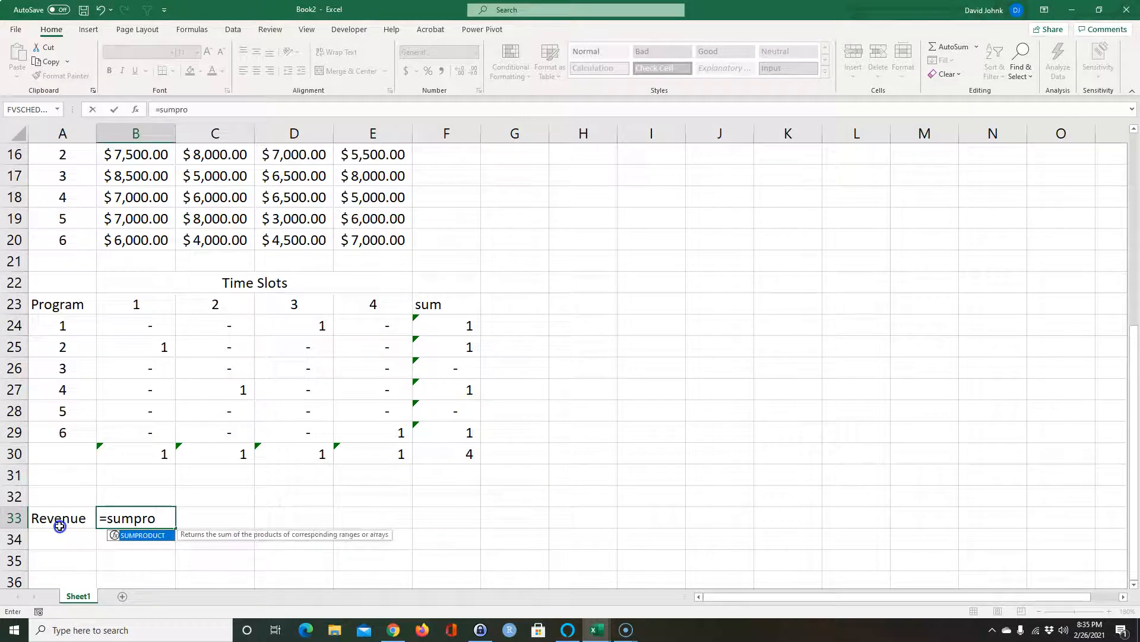
double_click(142, 535)
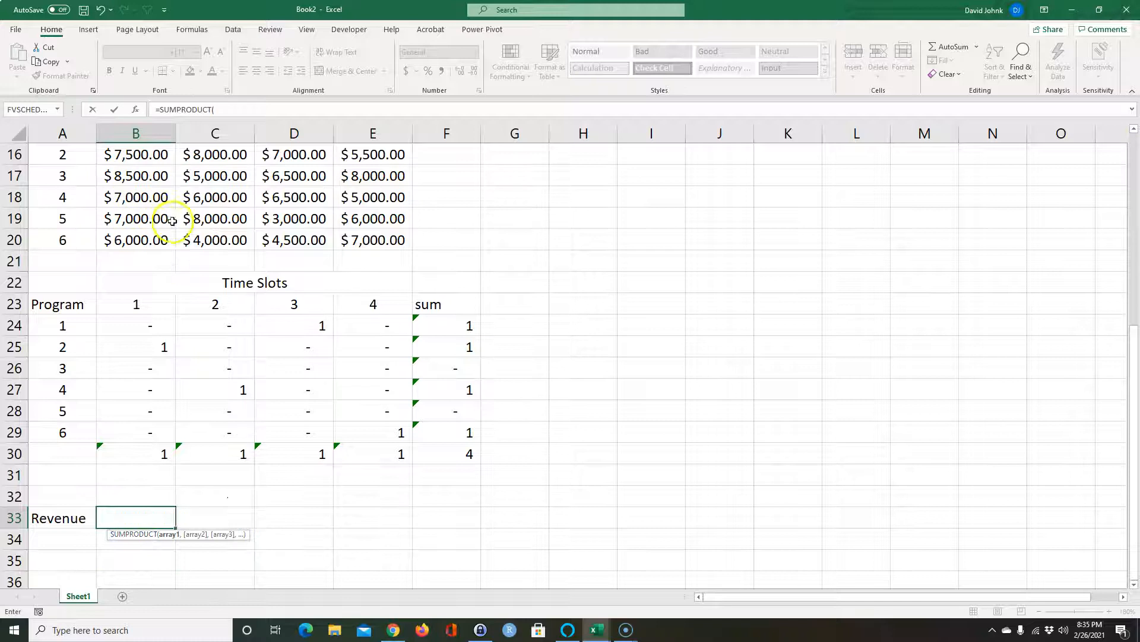
scroll(160, 222, up, 2)
click(148, 258)
drag(148, 259, 332, 277)
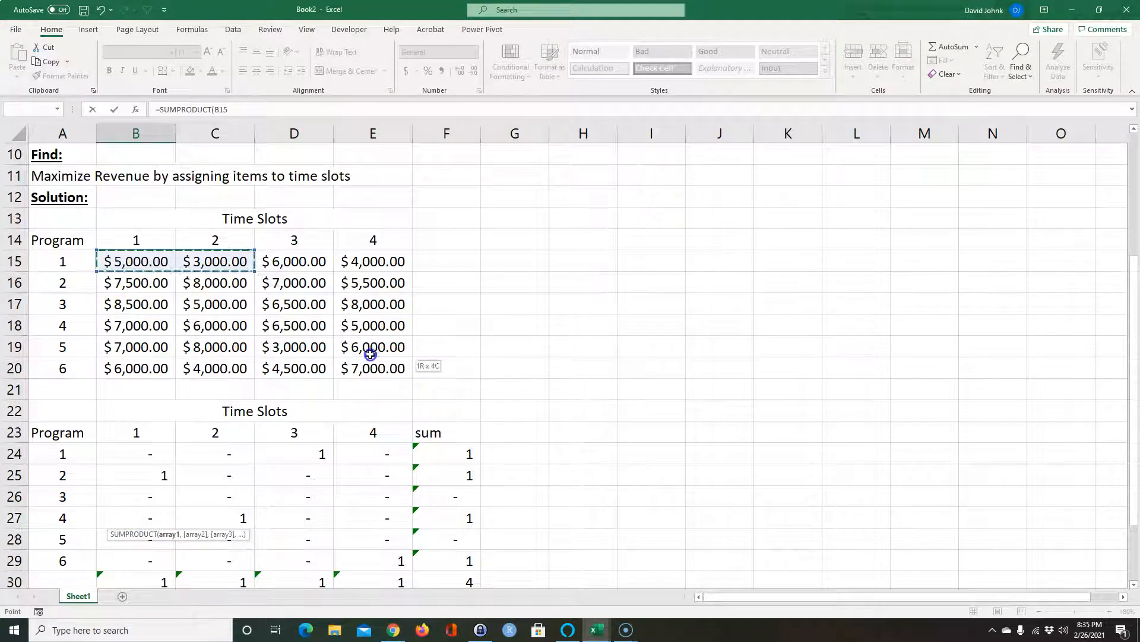
drag(370, 349, 370, 360)
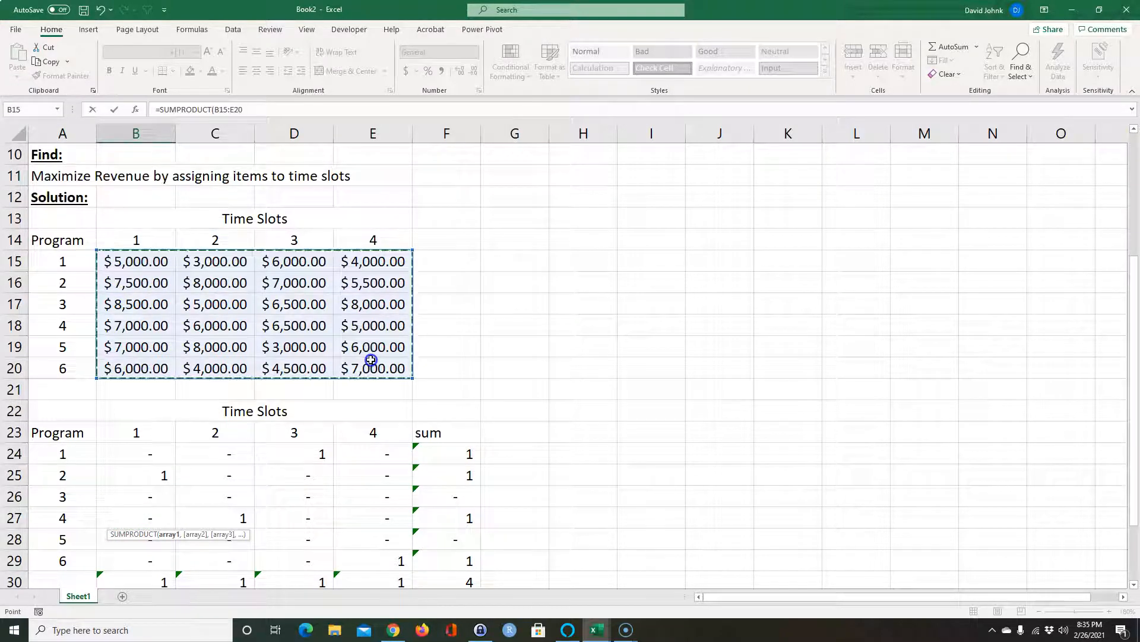
text(,)
scroll(300, 380, down, 2)
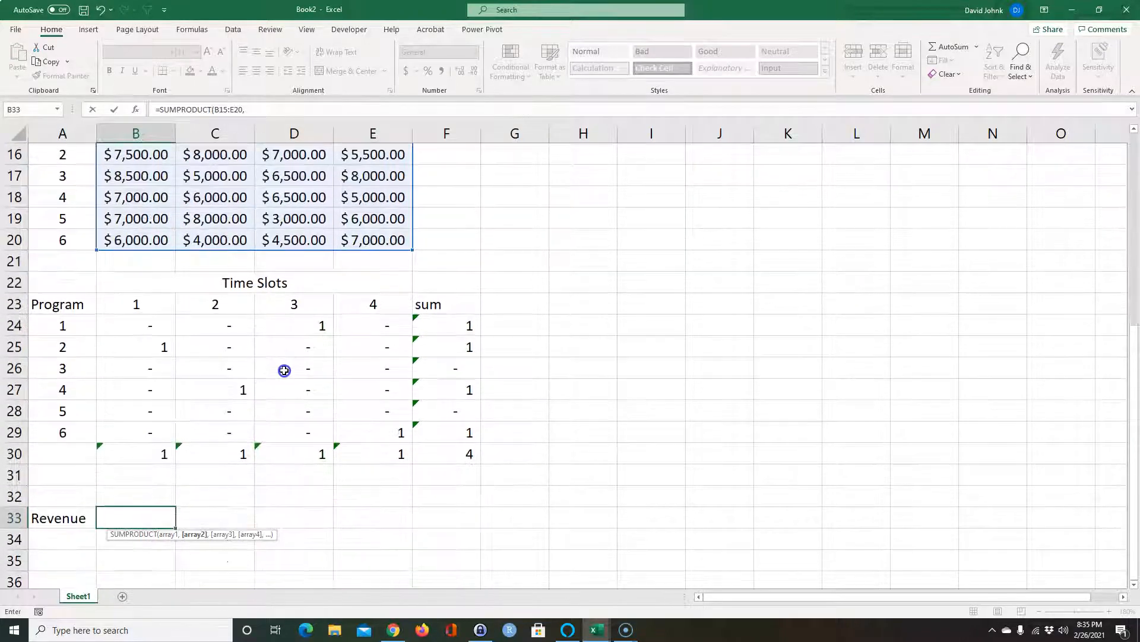
click(149, 326)
drag(149, 325, 368, 425)
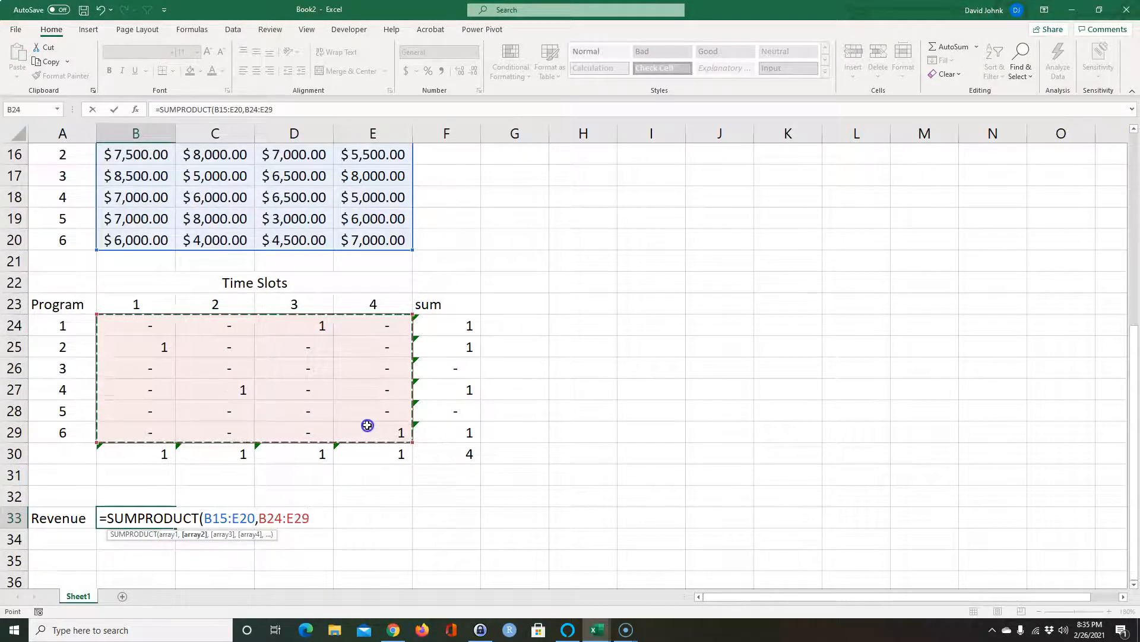
key(Return)
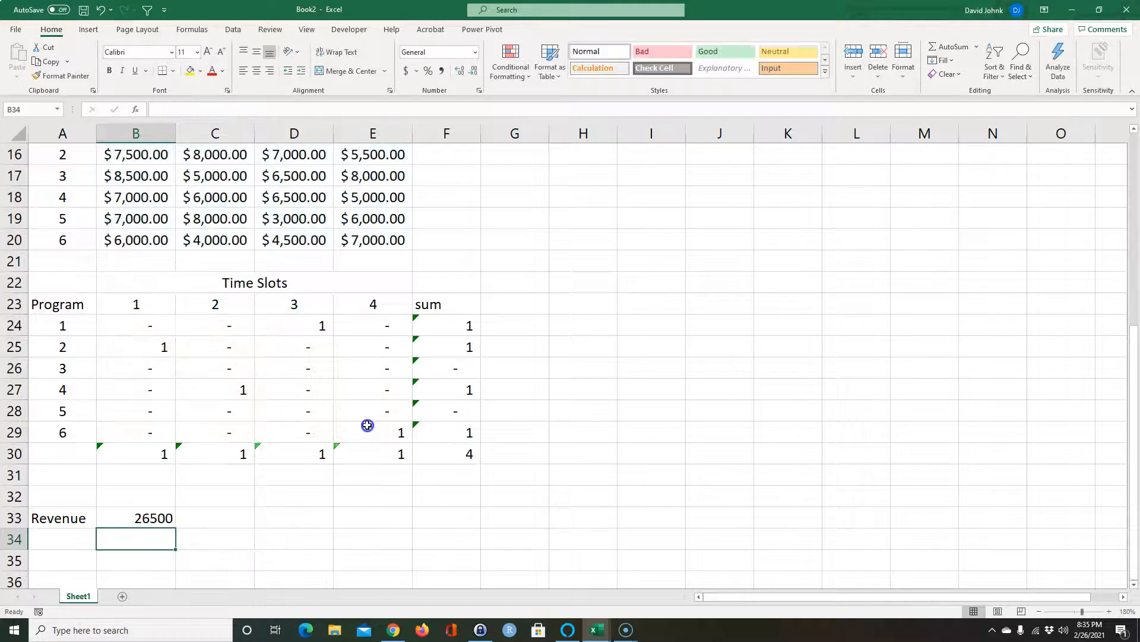
Format the revenue in B33 with the dollar Accounting number format.
click(164, 516)
click(407, 70)
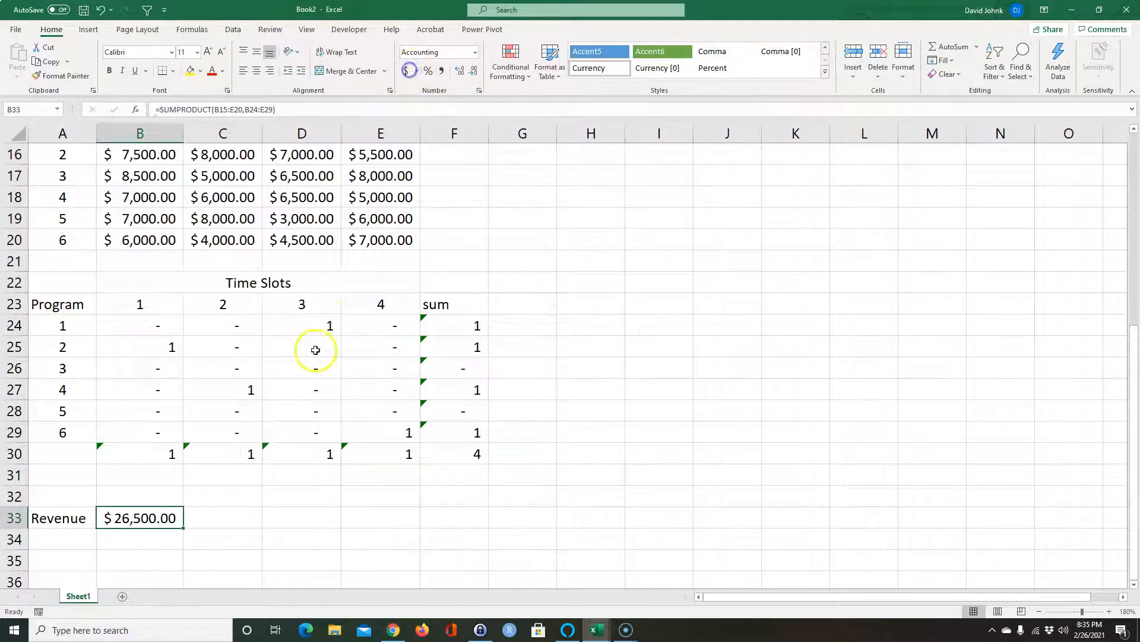
drag(181, 323, 374, 427)
Show the revenue formula as text in C33 using FORMULATEXT with a reference to B33.
click(204, 521)
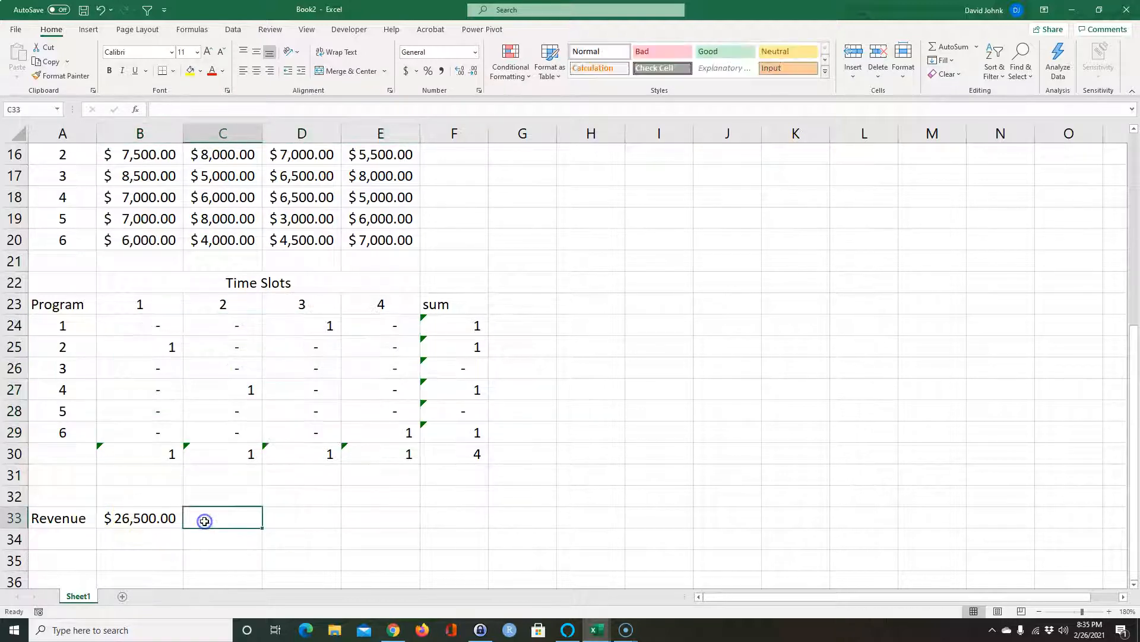
text(=form)
double_click(201, 535)
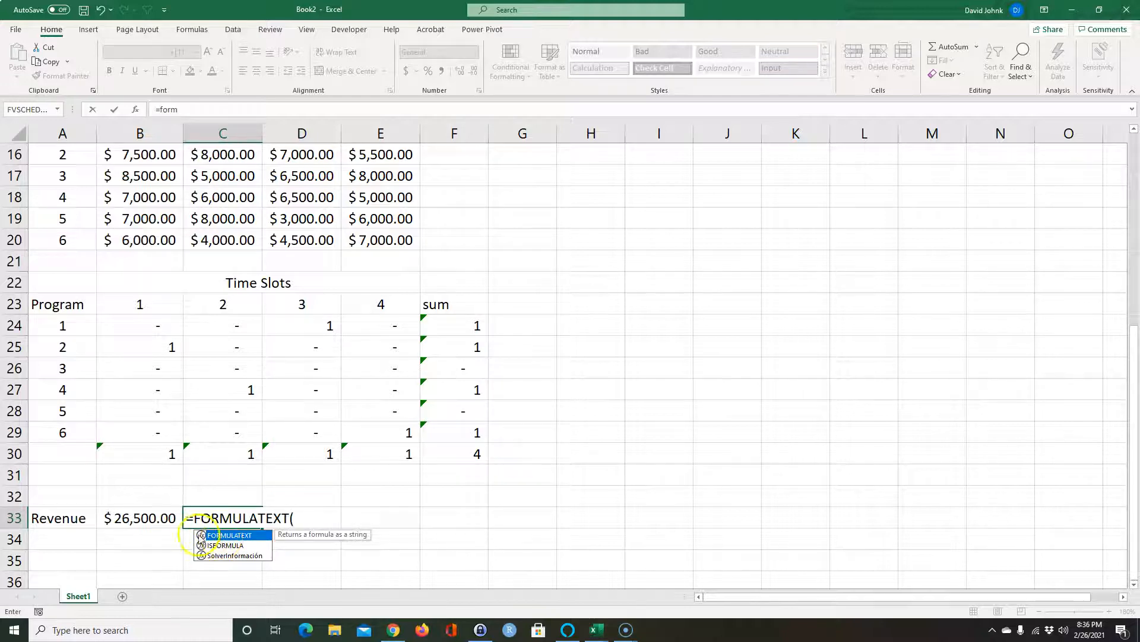
click(134, 518)
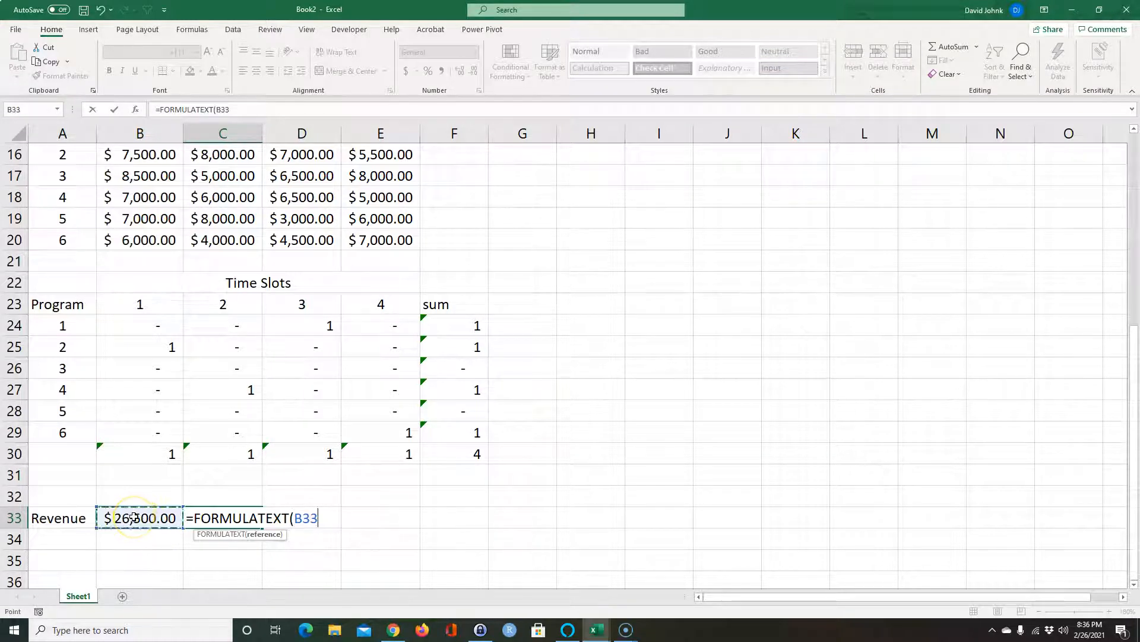
key(Return)
Try assigning program 3 to time slot 1 as well by entering 1 in B26, and check the slot total in B30.
drag(158, 373, 157, 390)
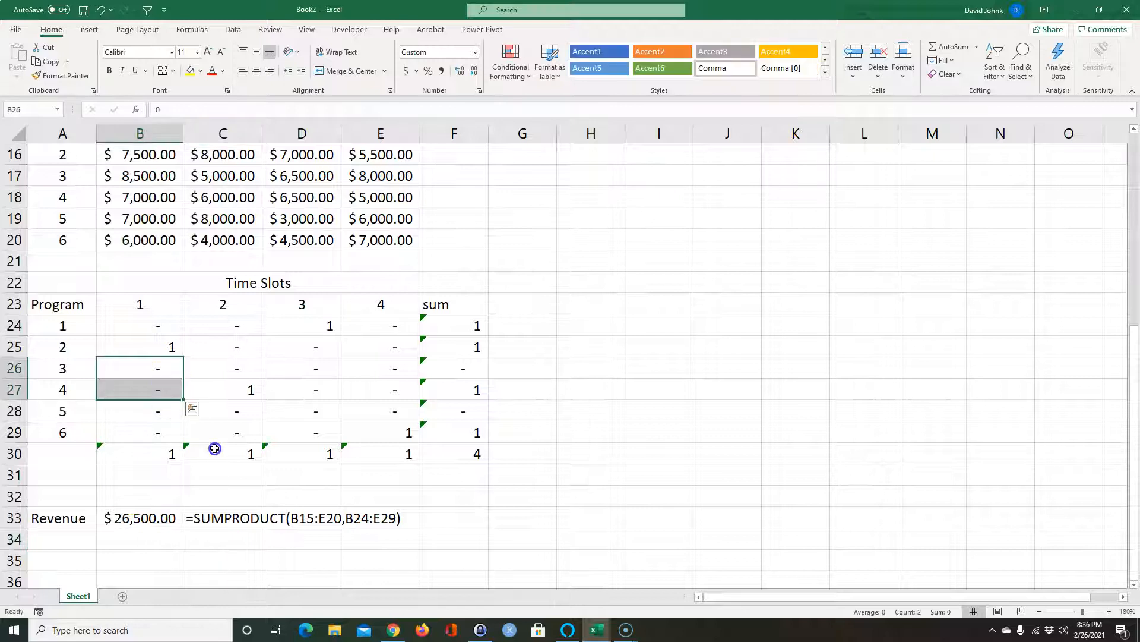
key(Down)
key(Up)
text(1)
key(Tab)
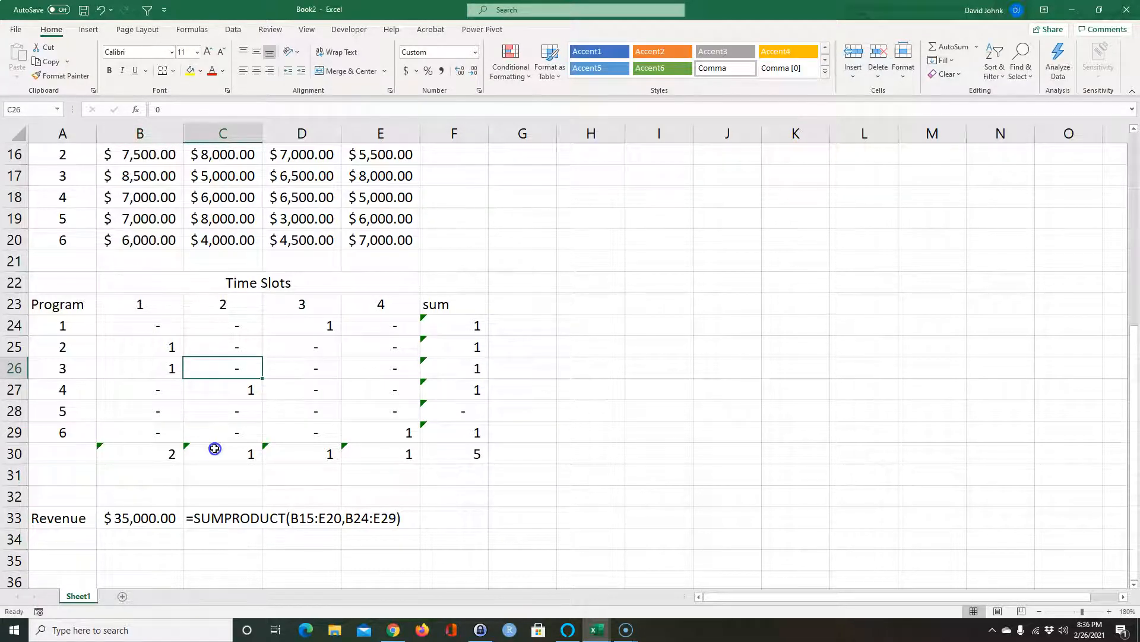
key(Left)
key(Down)
key(Down)
key(Down)
key(Down)
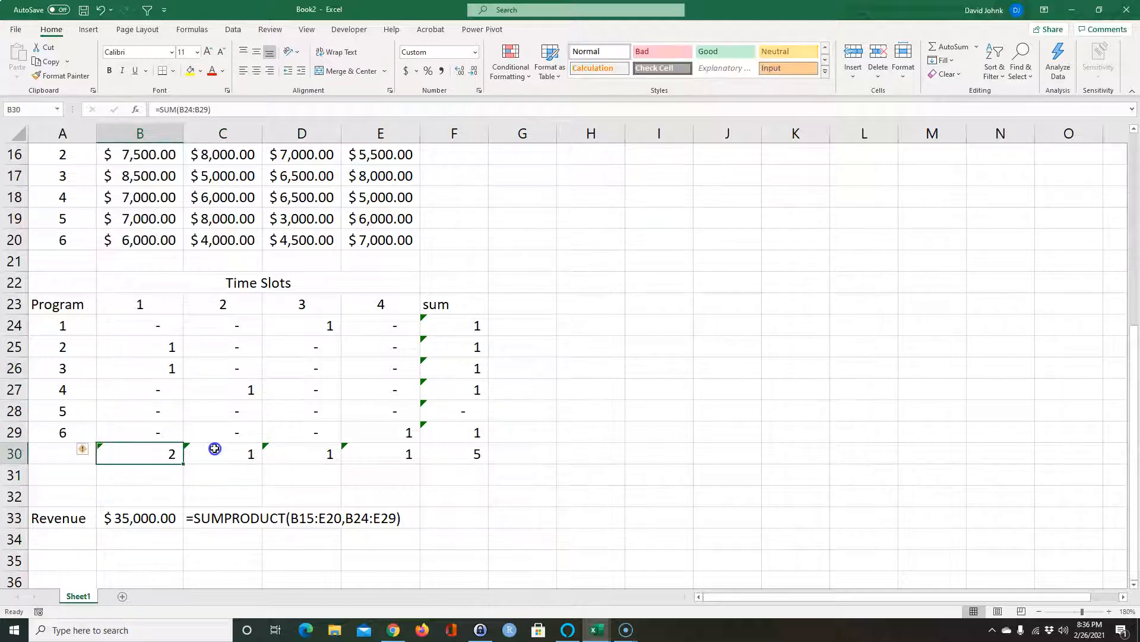
Undo the trial assignment of program 3 to time slot 1 in B26.
key(Up)
key(Up)
key(Up)
key(ctrl+z)
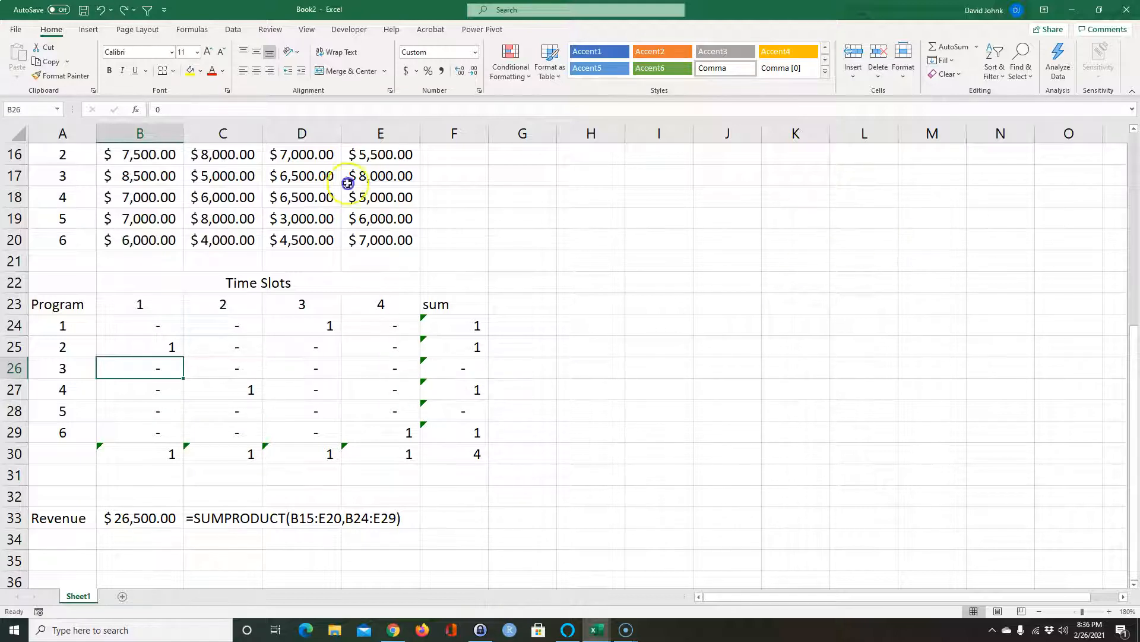
Start a Solver model that maximizes the revenue in B33 by changing the assignment cells B24:E29.
click(233, 30)
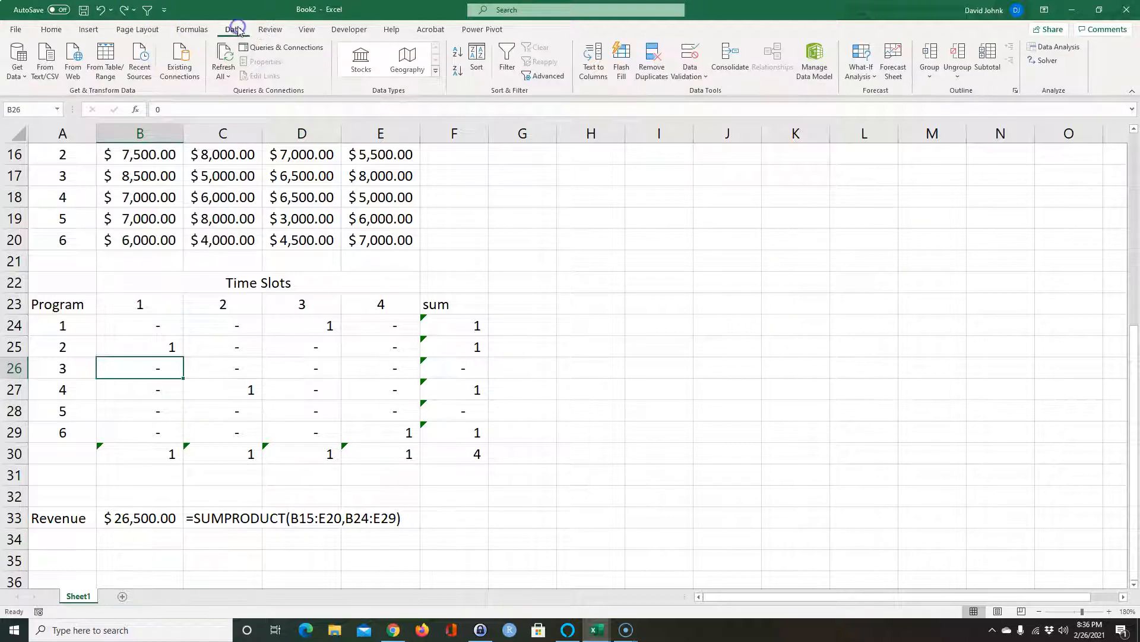
click(1048, 61)
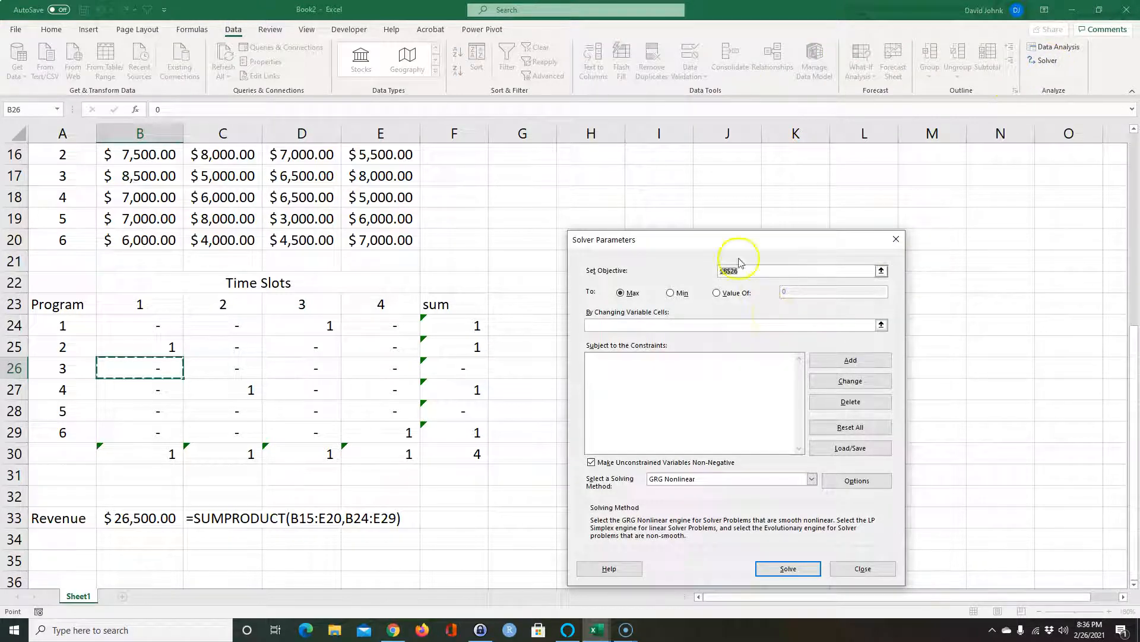
drag(715, 236, 678, 170)
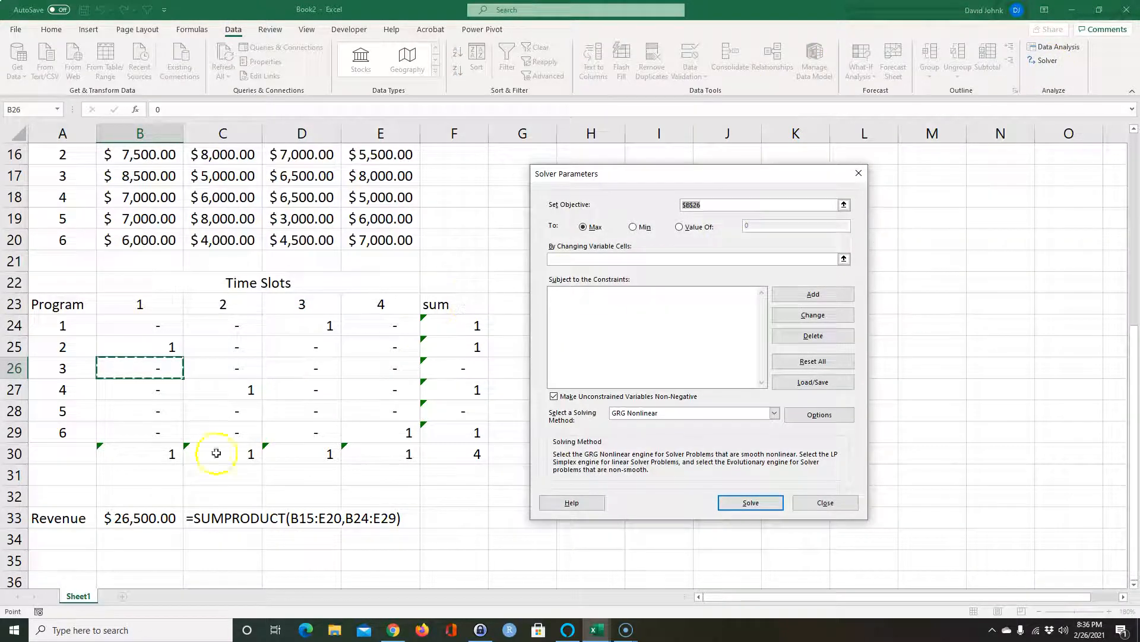
click(131, 517)
click(582, 257)
drag(156, 326, 404, 433)
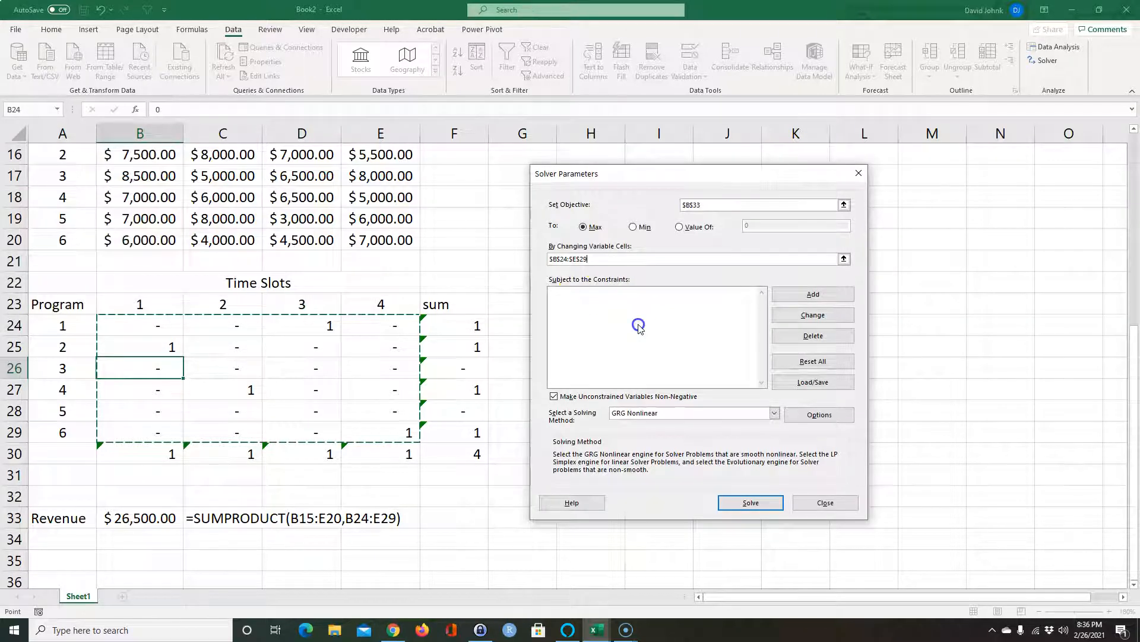
Add a Solver constraint requiring the assignment cells B24:E29 to be integers.
click(794, 295)
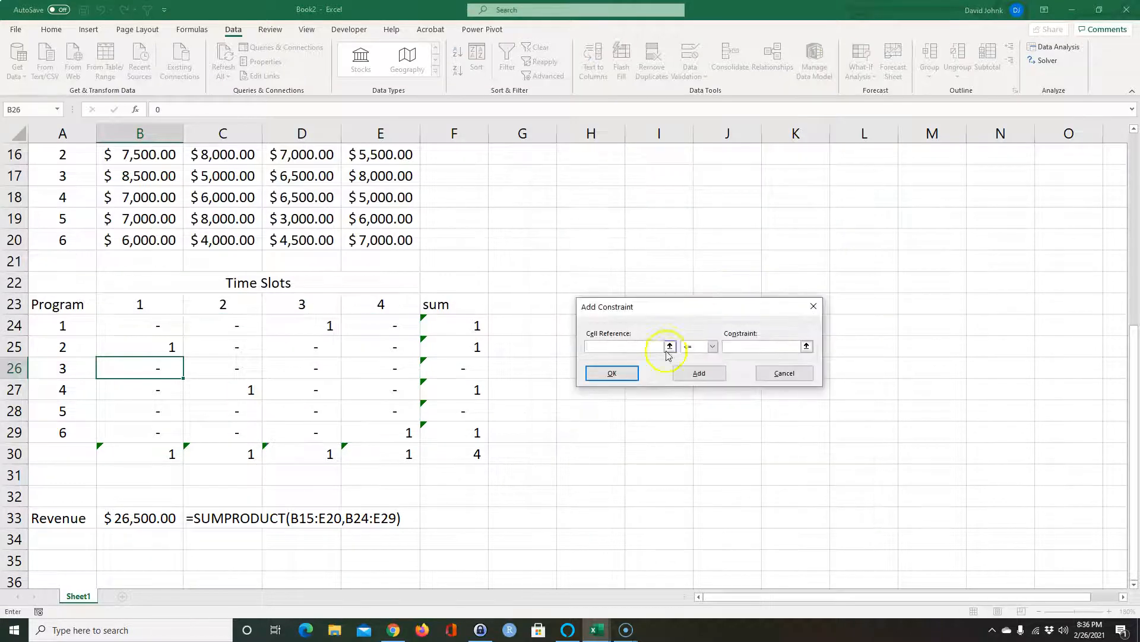
drag(157, 323, 351, 347)
drag(377, 432, 382, 432)
click(715, 348)
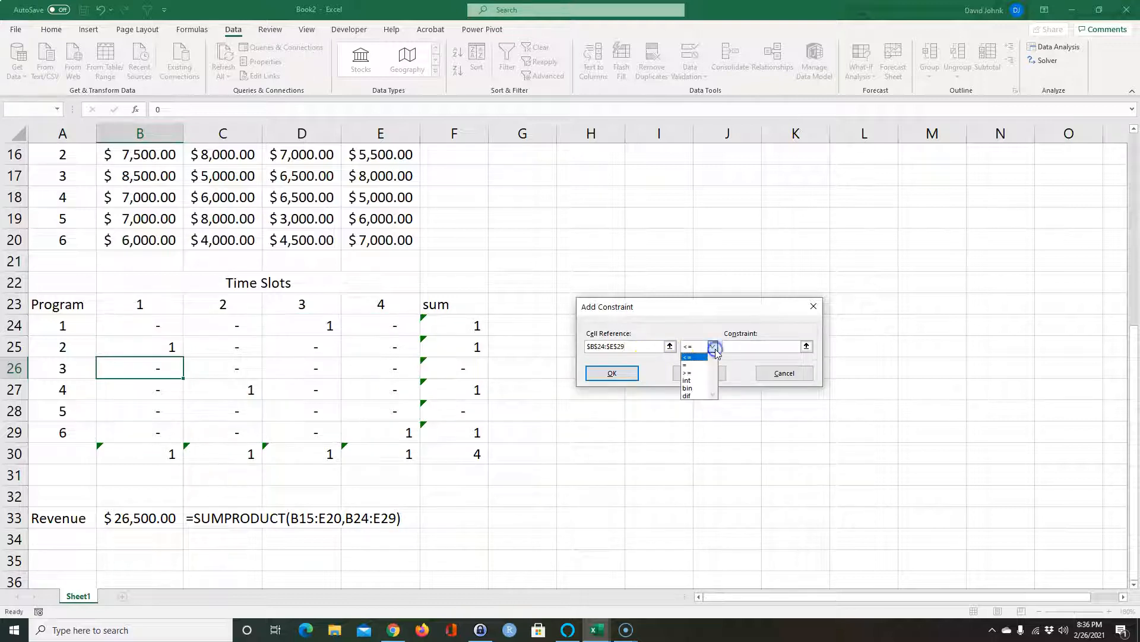
click(692, 382)
click(699, 374)
Add a Solver constraint limiting the assignment cells B24:E29 to <= 1.
drag(98, 324, 408, 427)
click(748, 349)
text(1)
click(699, 373)
Add a Solver constraint keeping the assignment cells B24:E29 >= 0.
drag(145, 328, 400, 440)
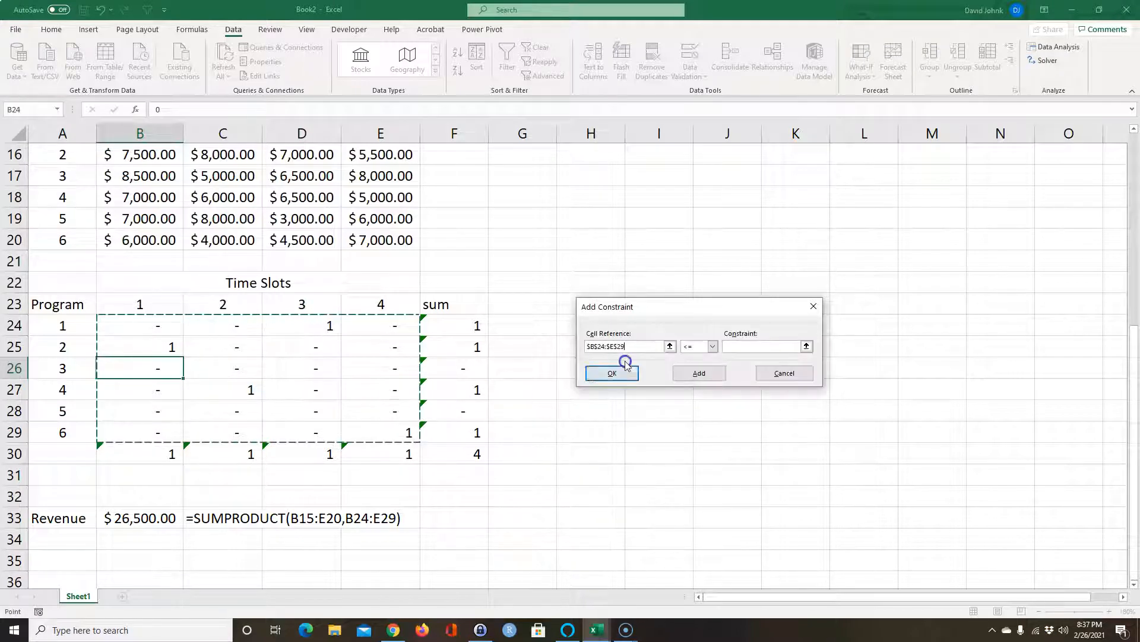
click(711, 348)
click(683, 370)
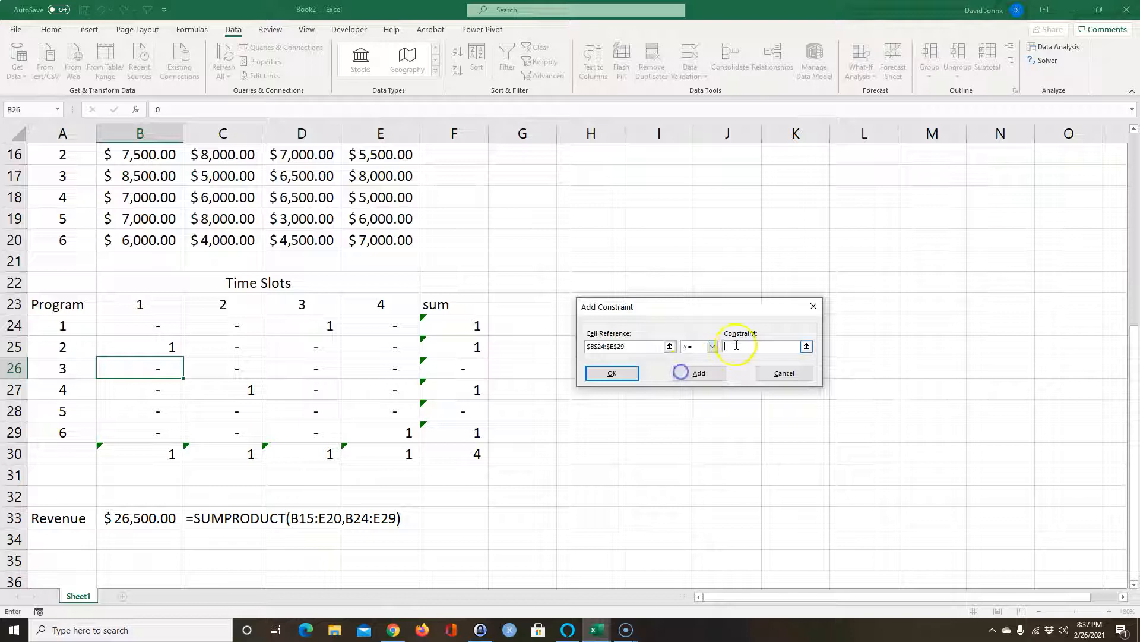
text(0)
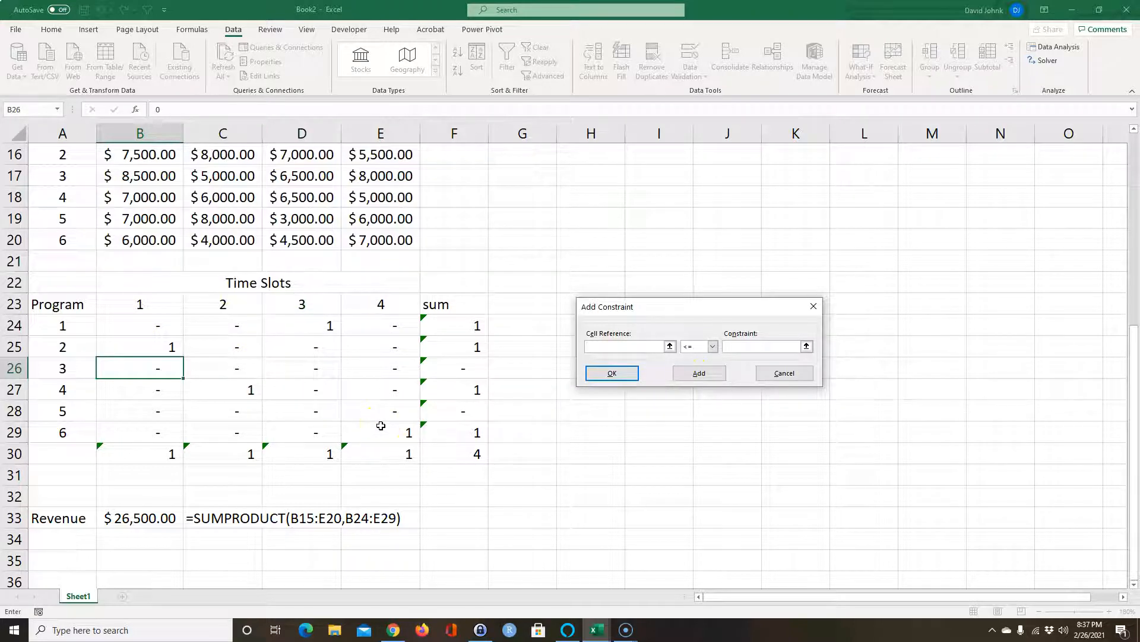
Add a Solver constraint limiting the program sums in F24:F29 to <= 1.
drag(465, 325, 461, 434)
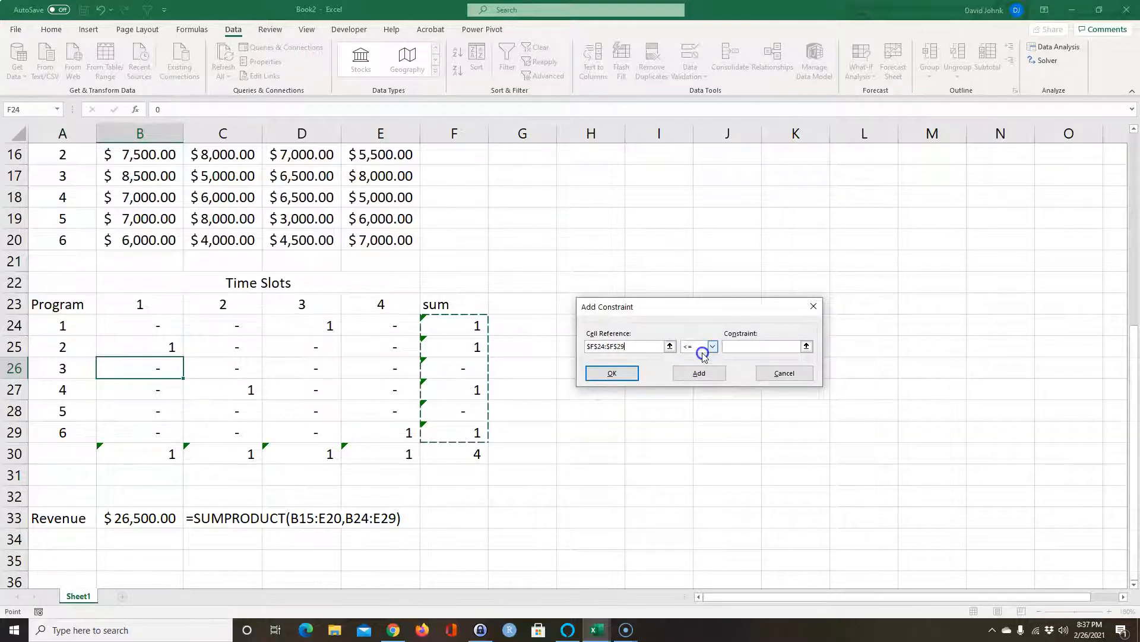
click(737, 348)
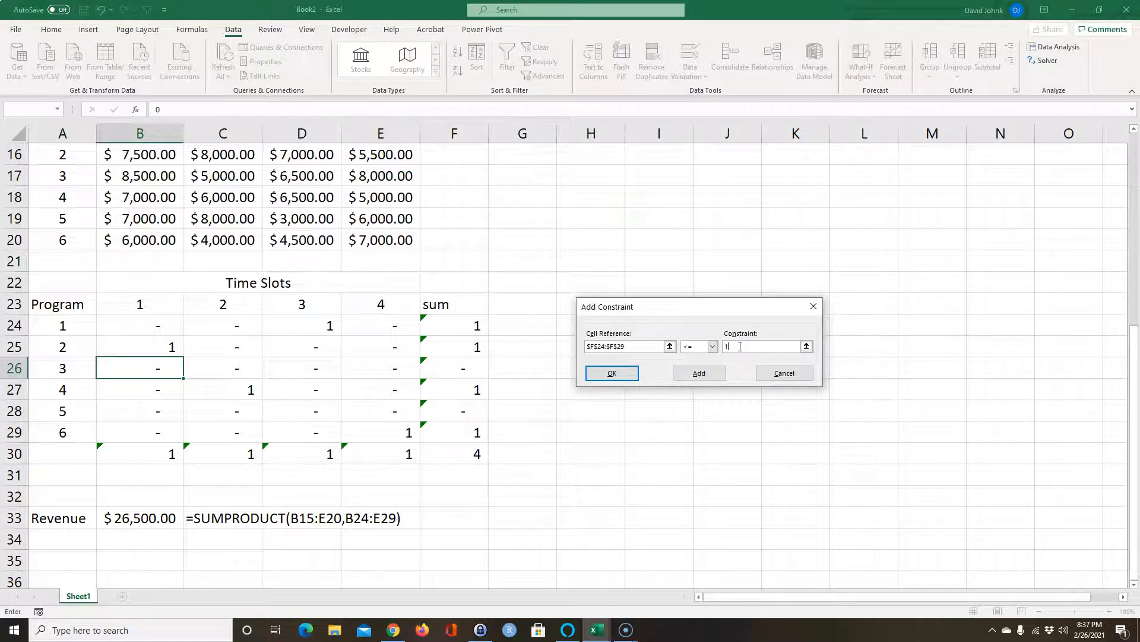
text(1)
click(699, 373)
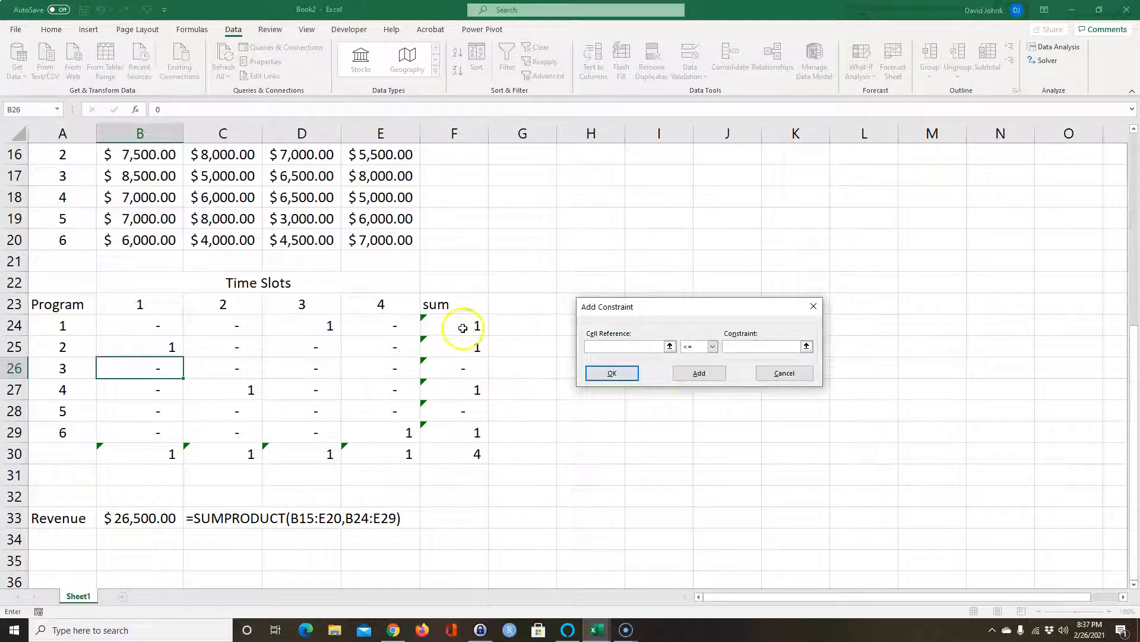
Add a Solver constraint keeping the program sums in F24:F29 >= 0.
drag(461, 323, 458, 382)
drag(453, 421, 450, 423)
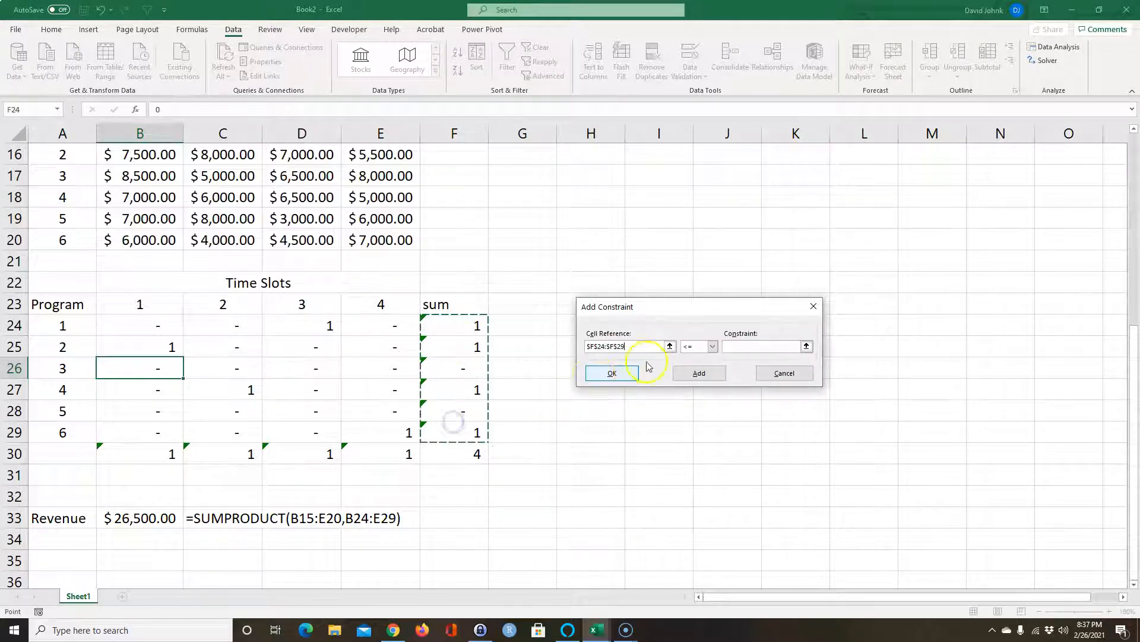
click(713, 347)
click(690, 374)
click(695, 373)
Add a Solver constraint setting the overall assignment total in F30 = 4.
click(457, 454)
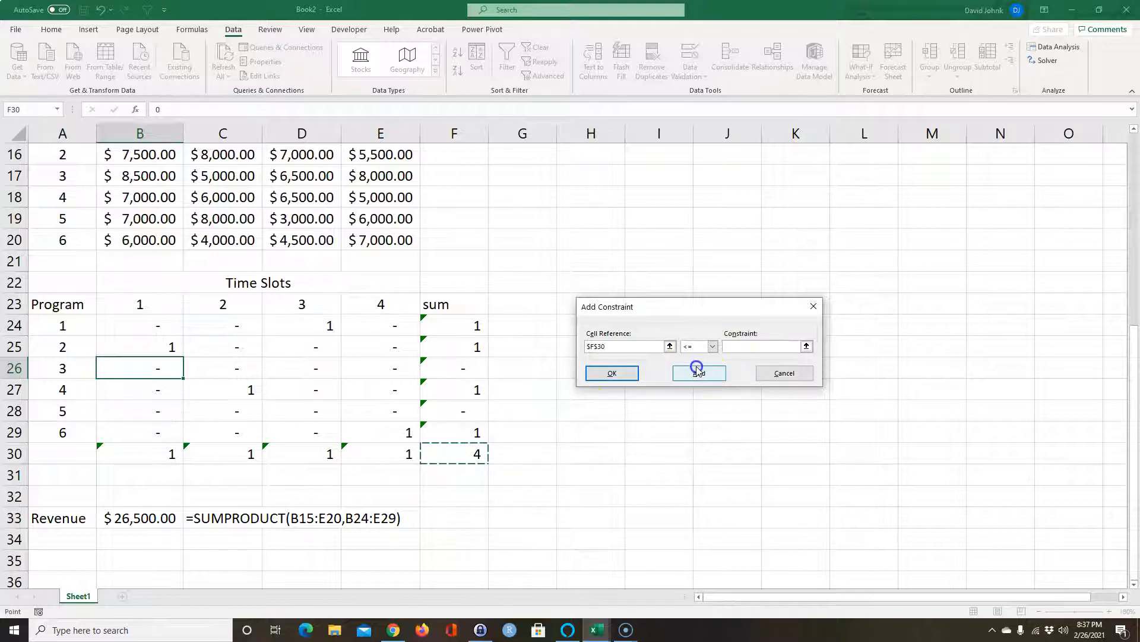
click(784, 373)
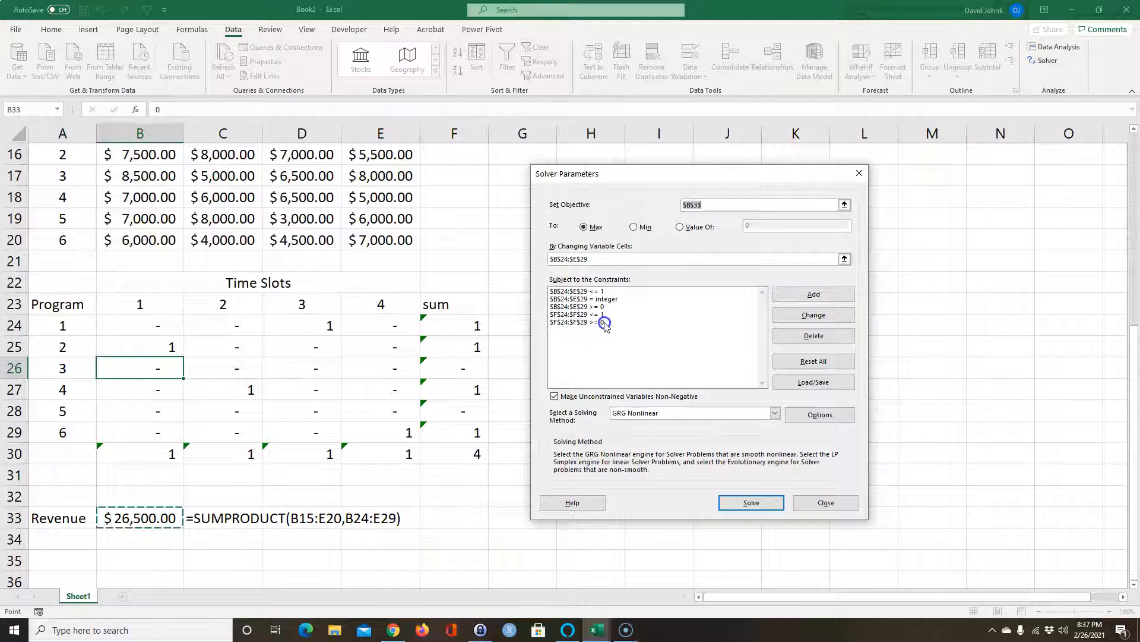
click(809, 295)
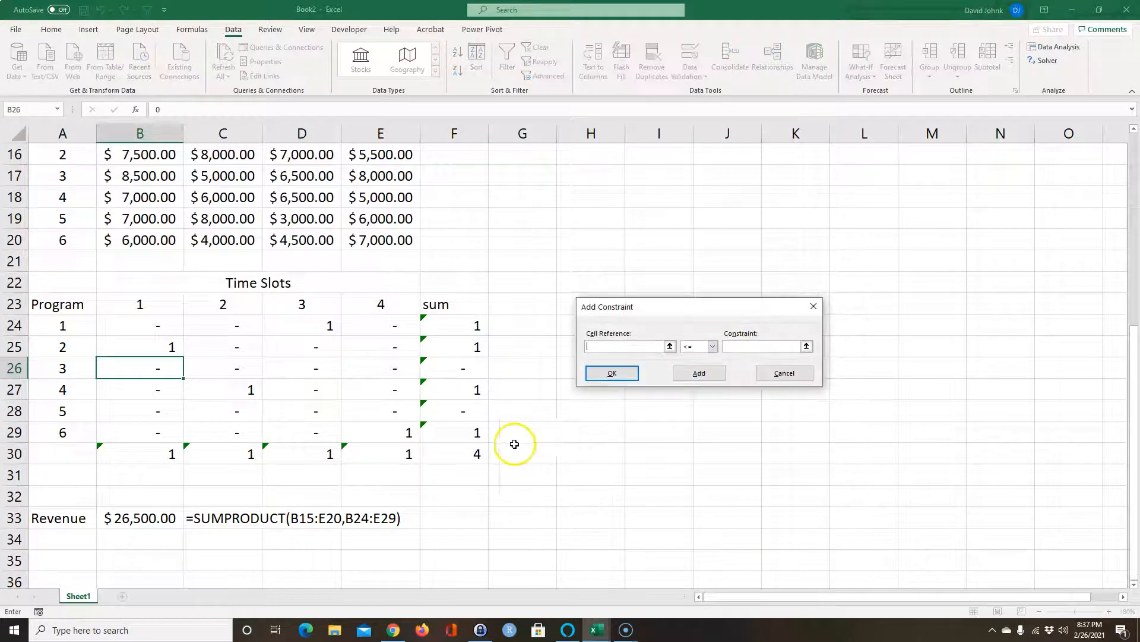
click(468, 453)
click(712, 346)
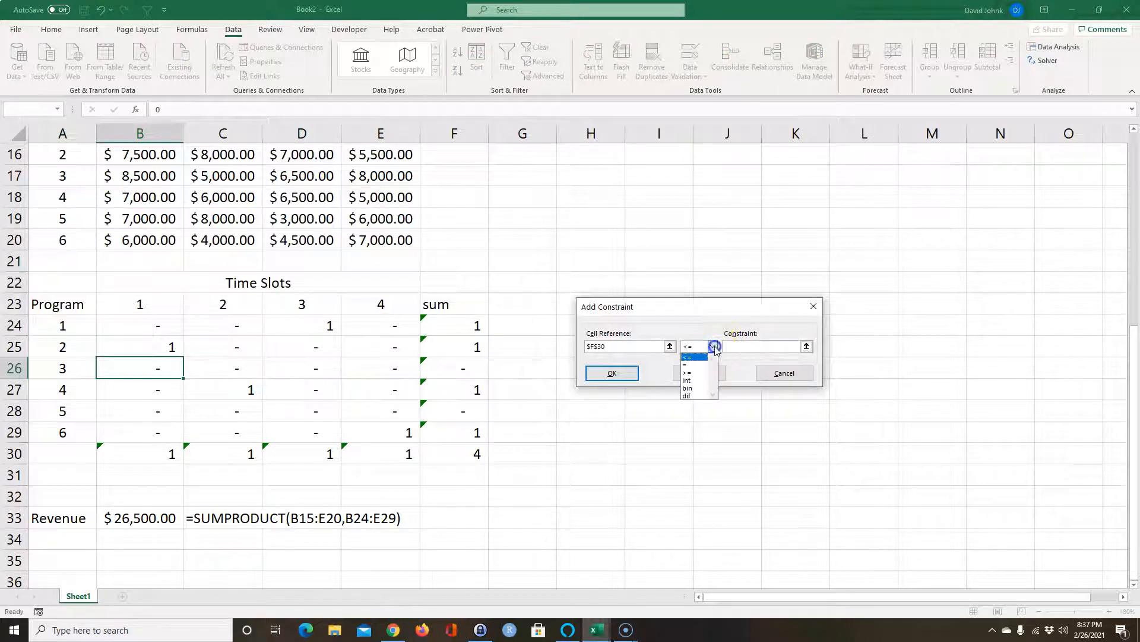
click(688, 365)
click(737, 350)
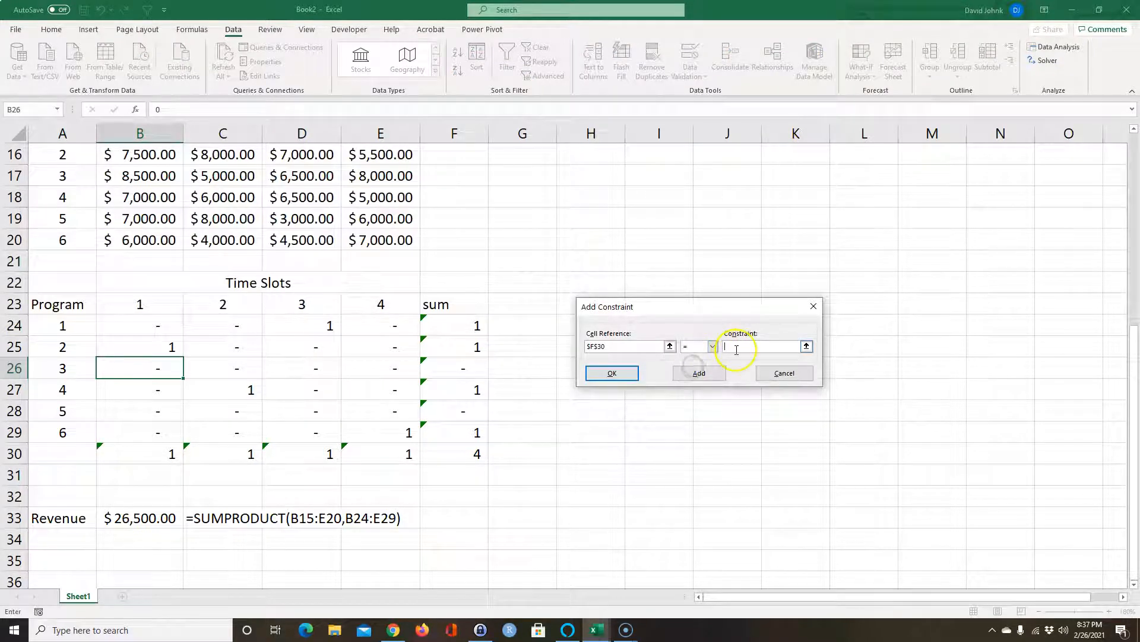
text(4)
click(692, 377)
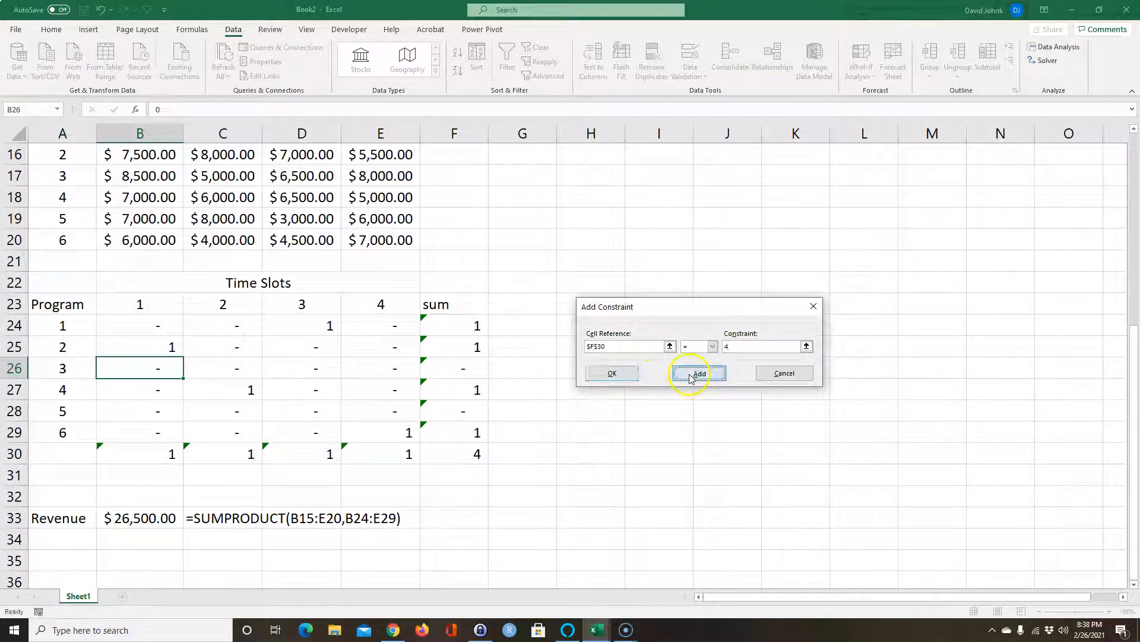
Add a Solver constraint setting the time slot sums in B30:E30 = 1, and return to the Solver parameters.
drag(158, 455, 409, 450)
click(712, 347)
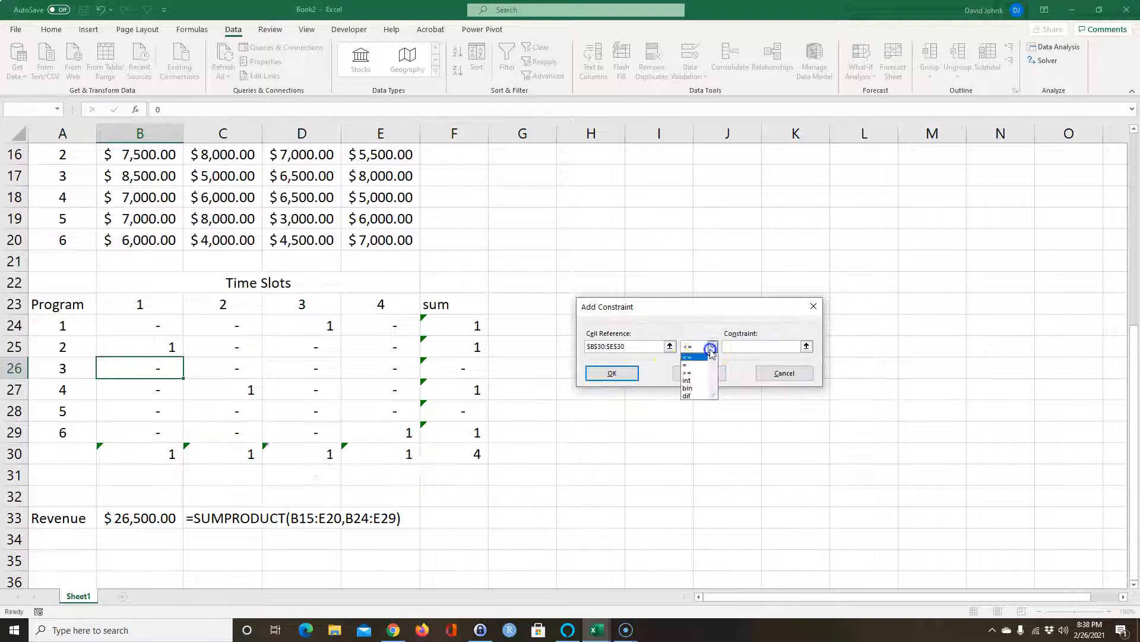
click(699, 365)
click(740, 345)
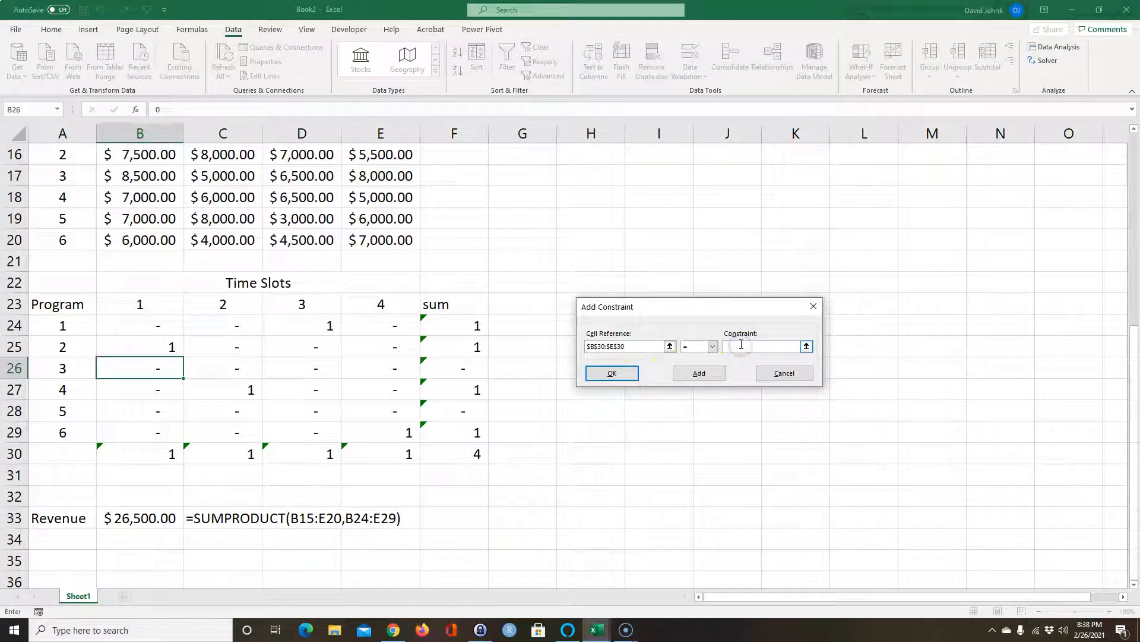
text(1)
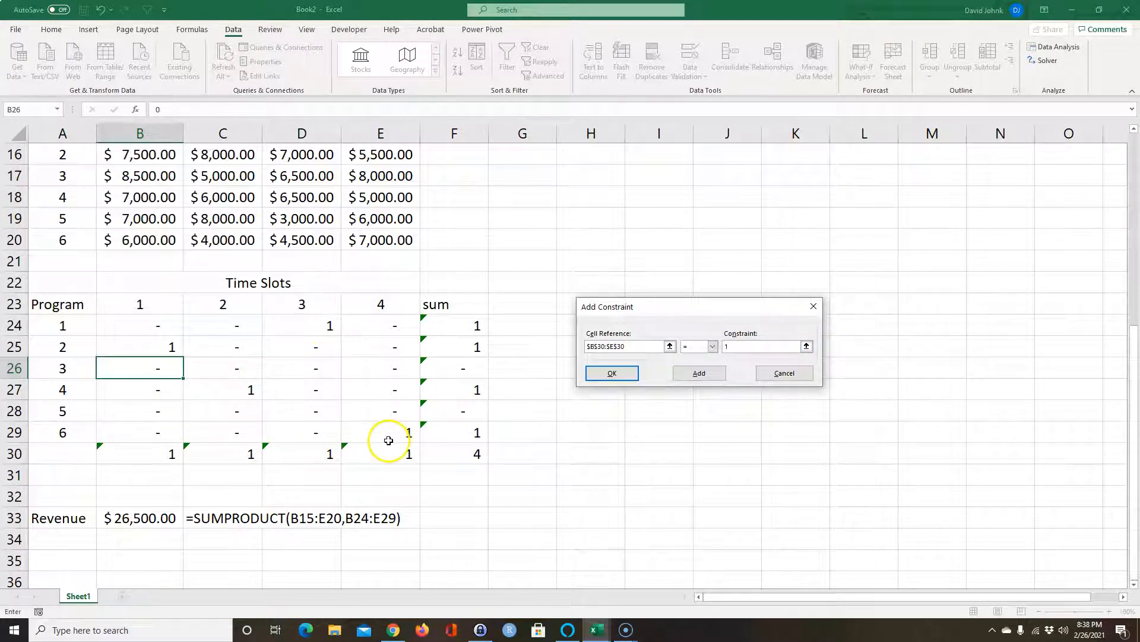
click(614, 377)
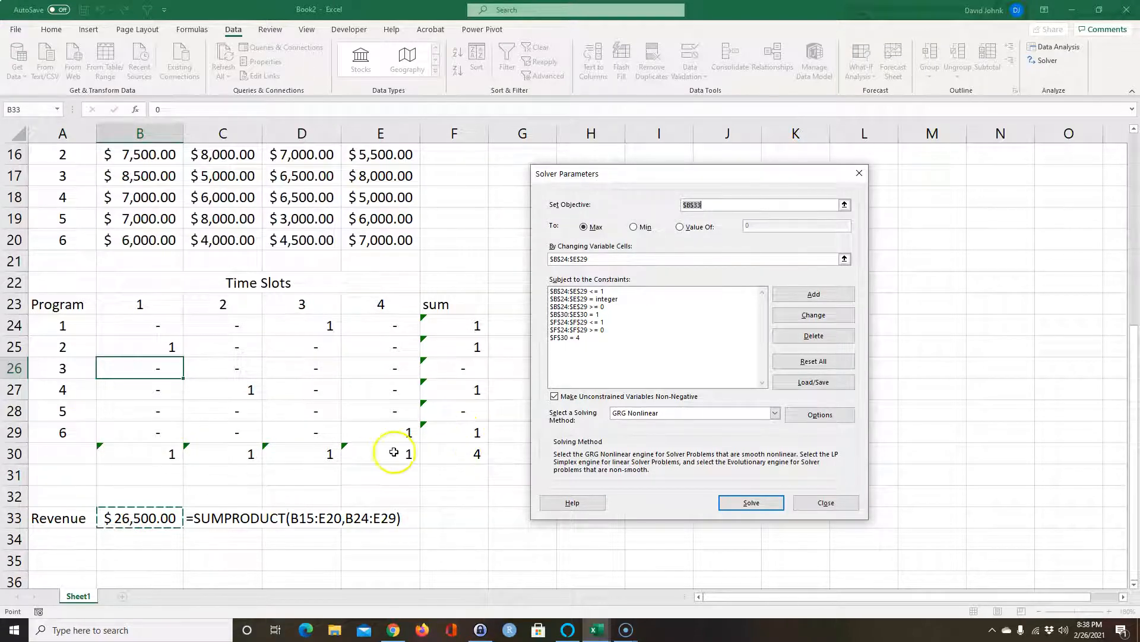
Solve the model with GRG Nonlinear twice from the existing assignments, keeping the Solver solution each time.
click(750, 504)
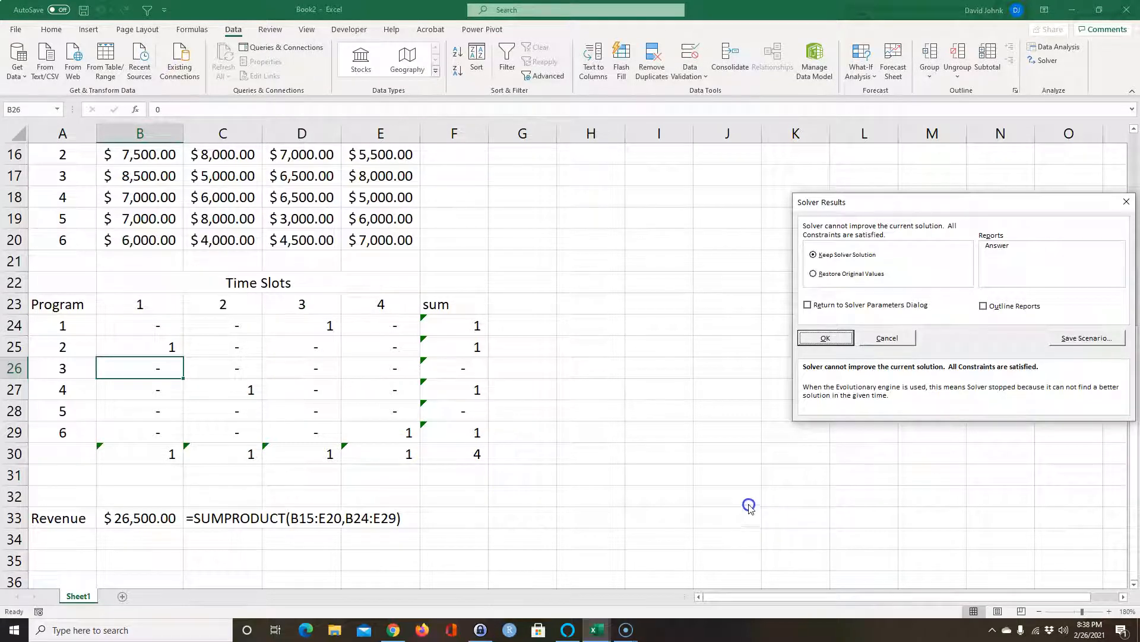
click(825, 337)
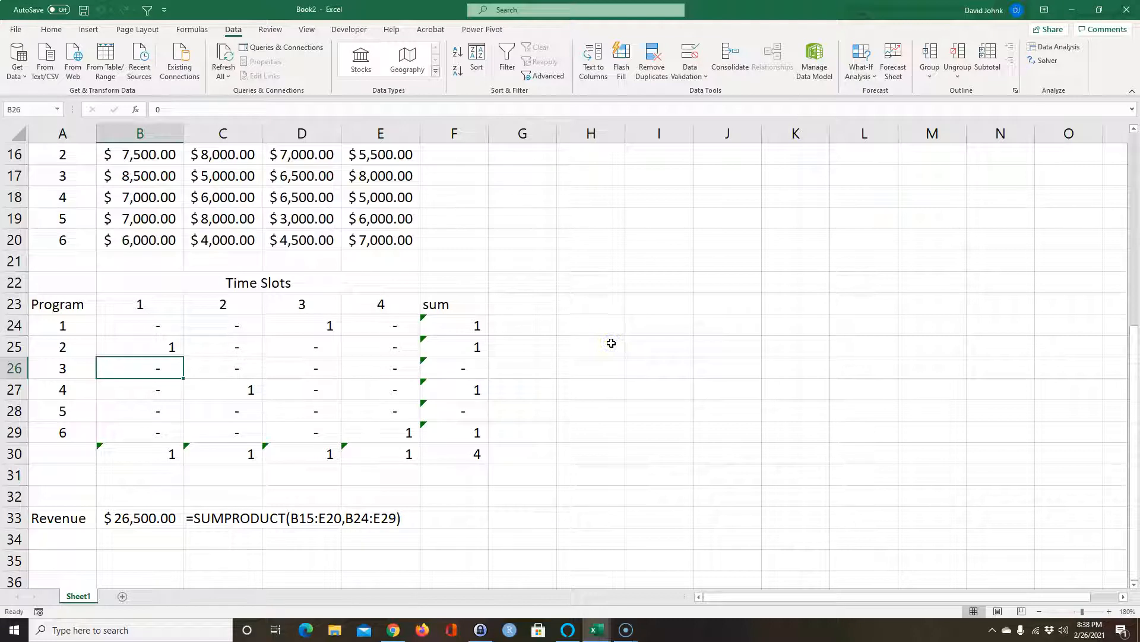
click(669, 328)
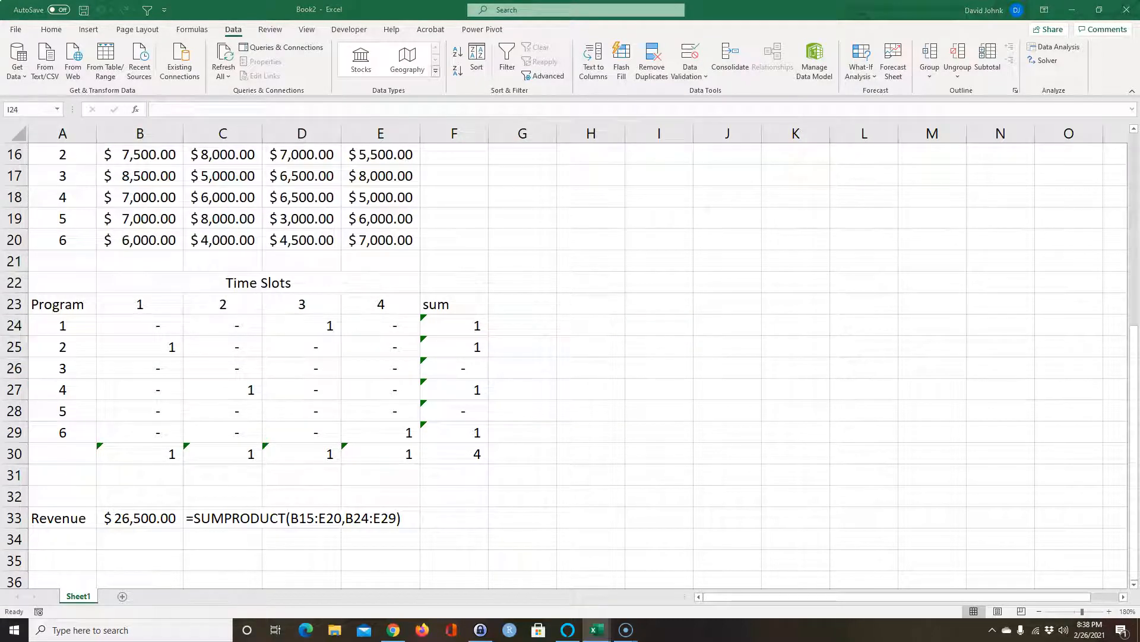
click(868, 299)
drag(657, 321, 645, 313)
click(1037, 63)
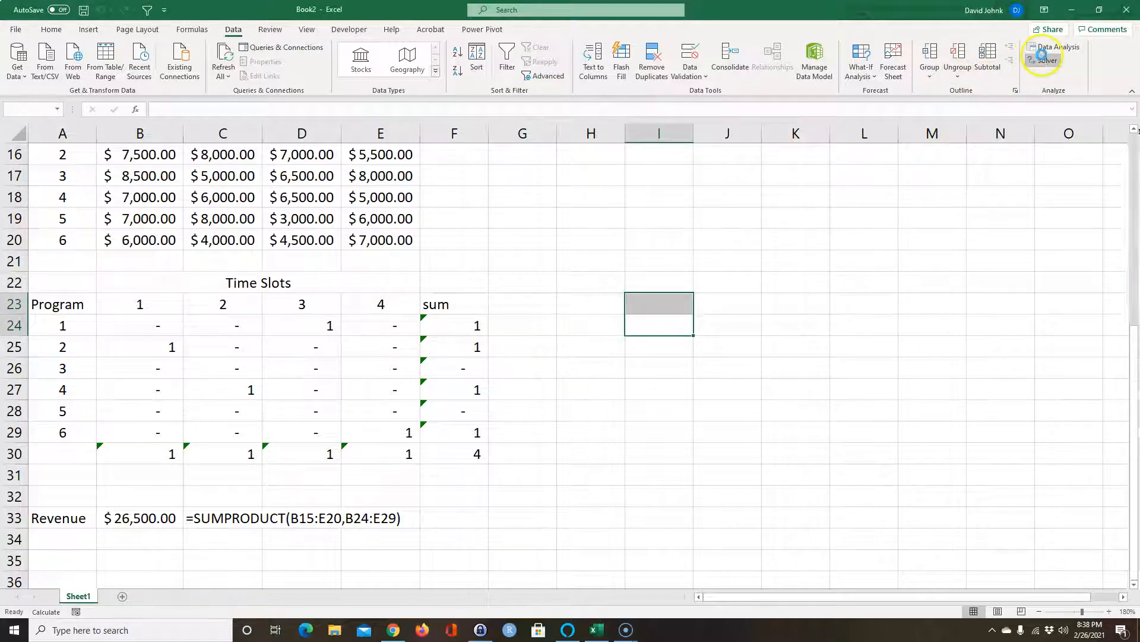
click(767, 505)
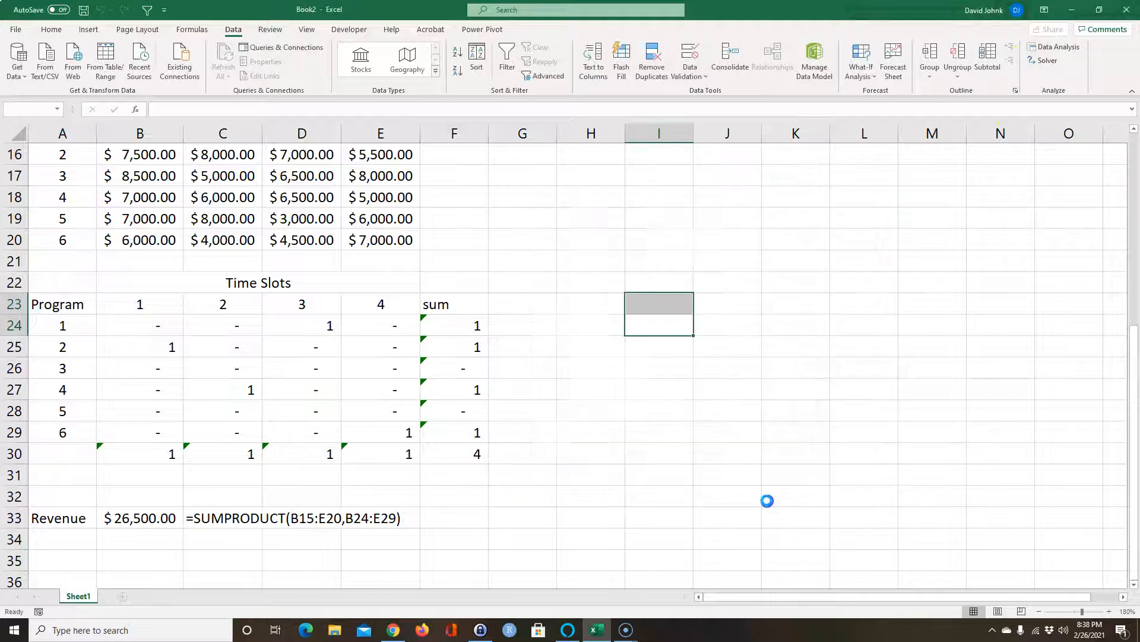
click(445, 343)
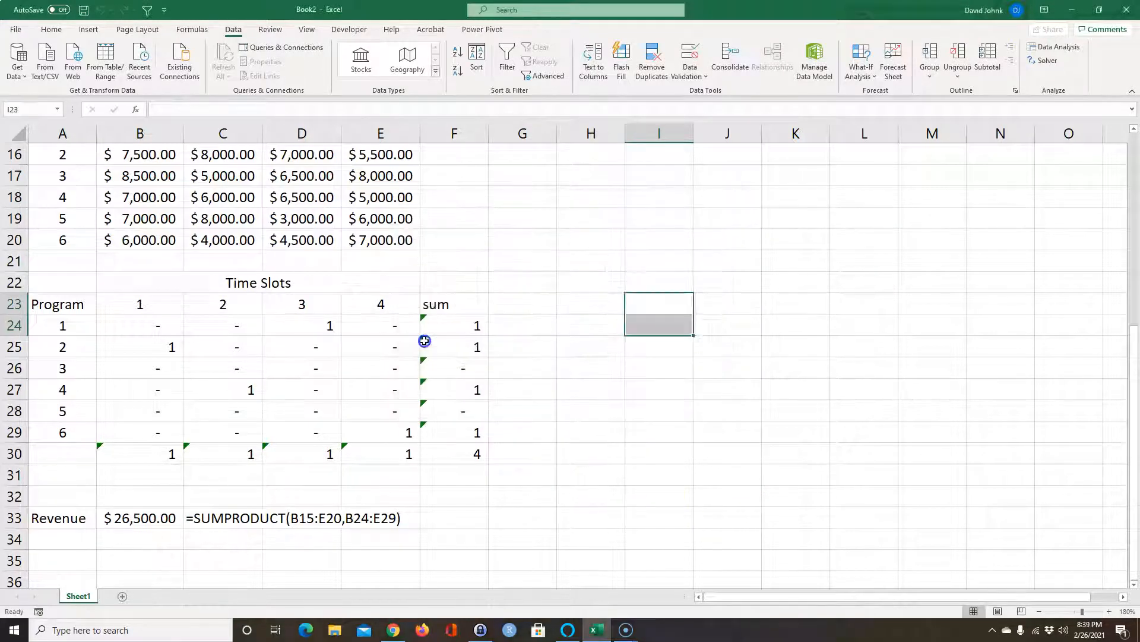
click(586, 463)
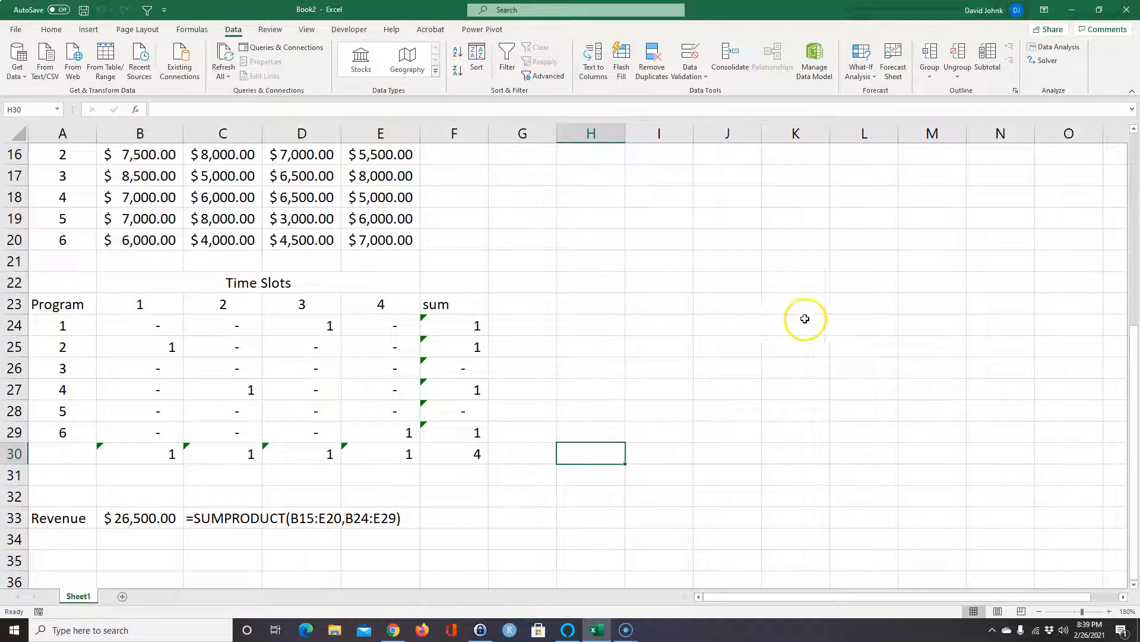
Reset the four existing assignments in B25, C27, D24 and E29 to 0.
click(169, 348)
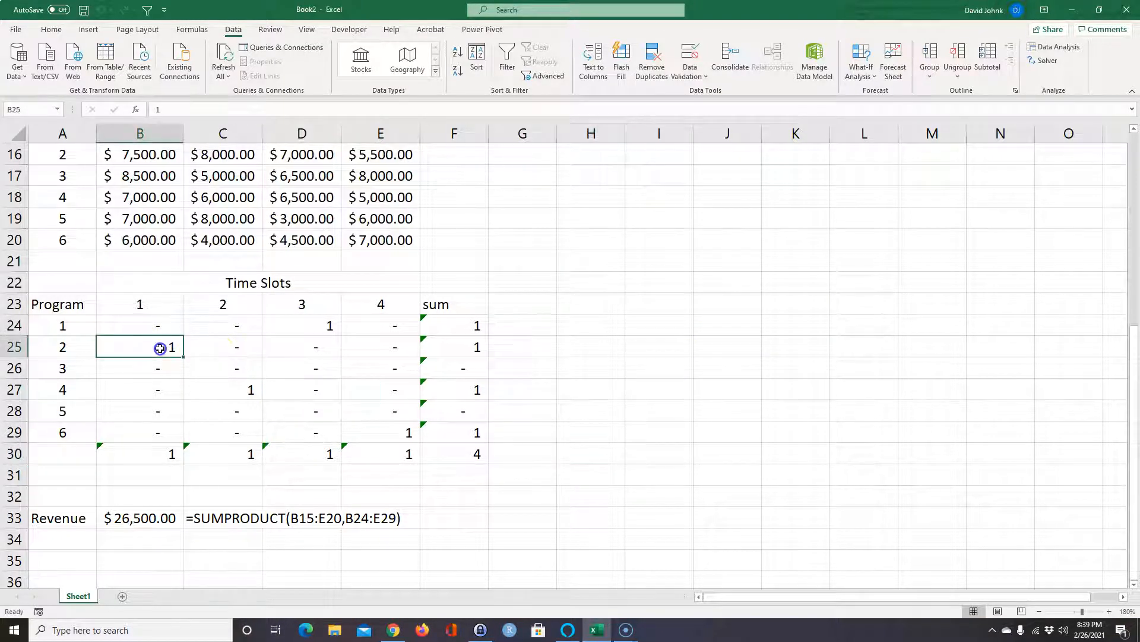
text(0)
click(223, 387)
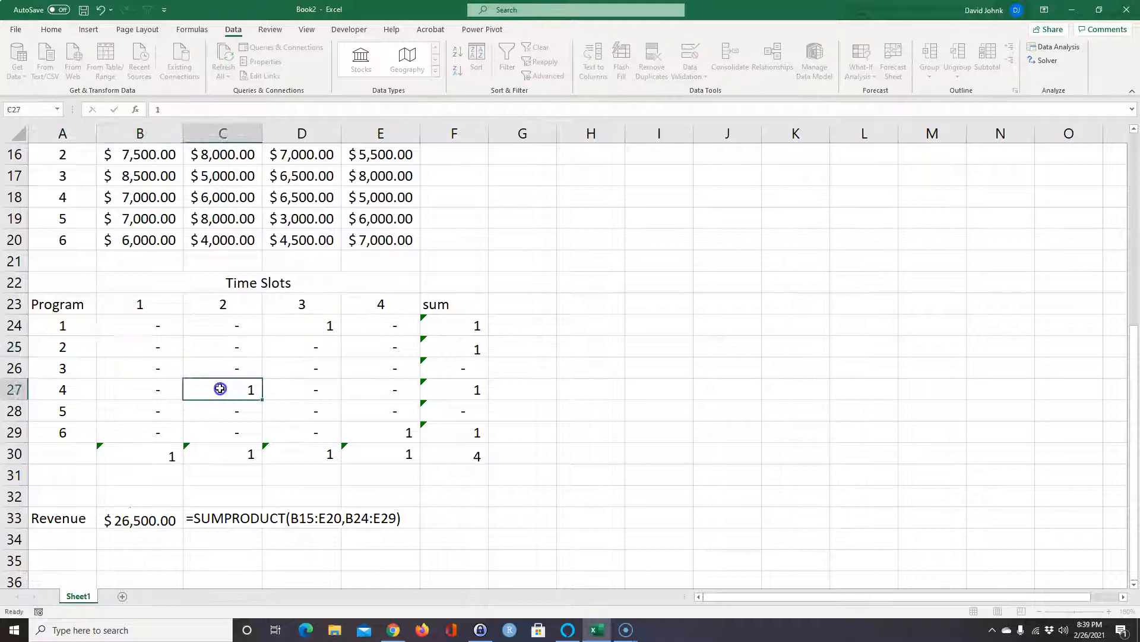
text(0)
click(302, 326)
text(0)
click(350, 433)
text(0)
click(629, 412)
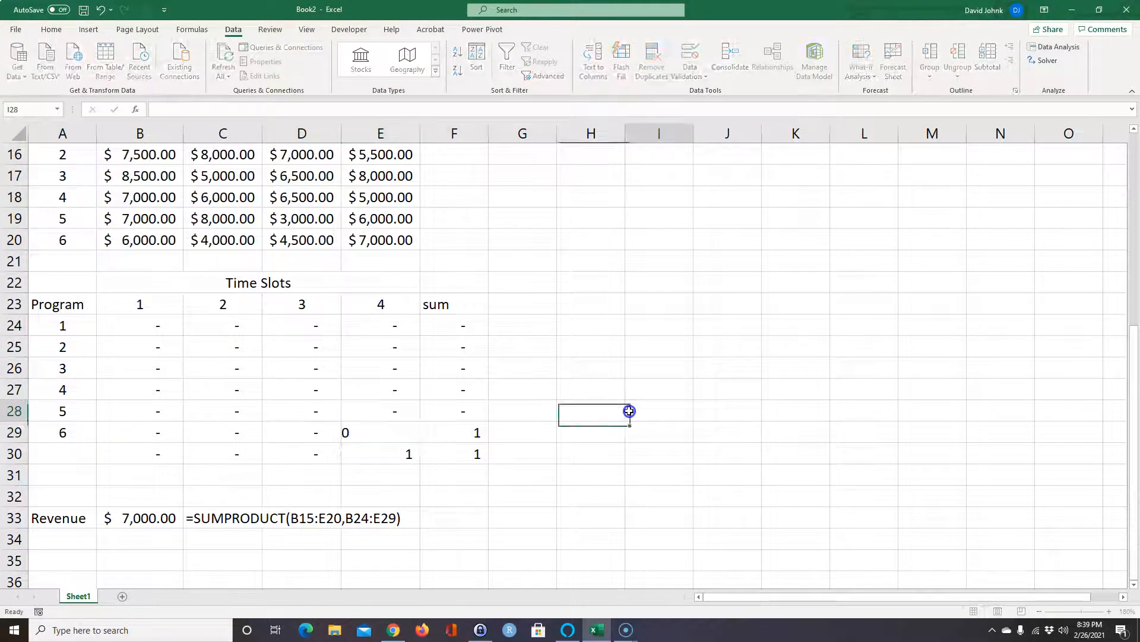
Run Solver again from the zeroed assignments and keep the Solver solution.
click(1046, 60)
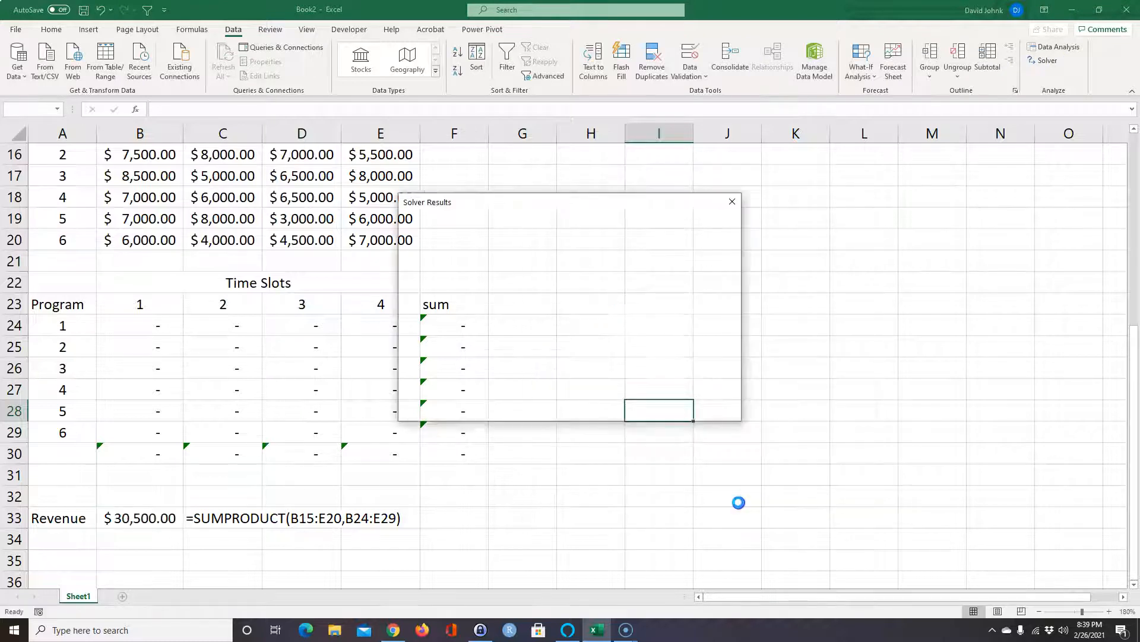
click(433, 339)
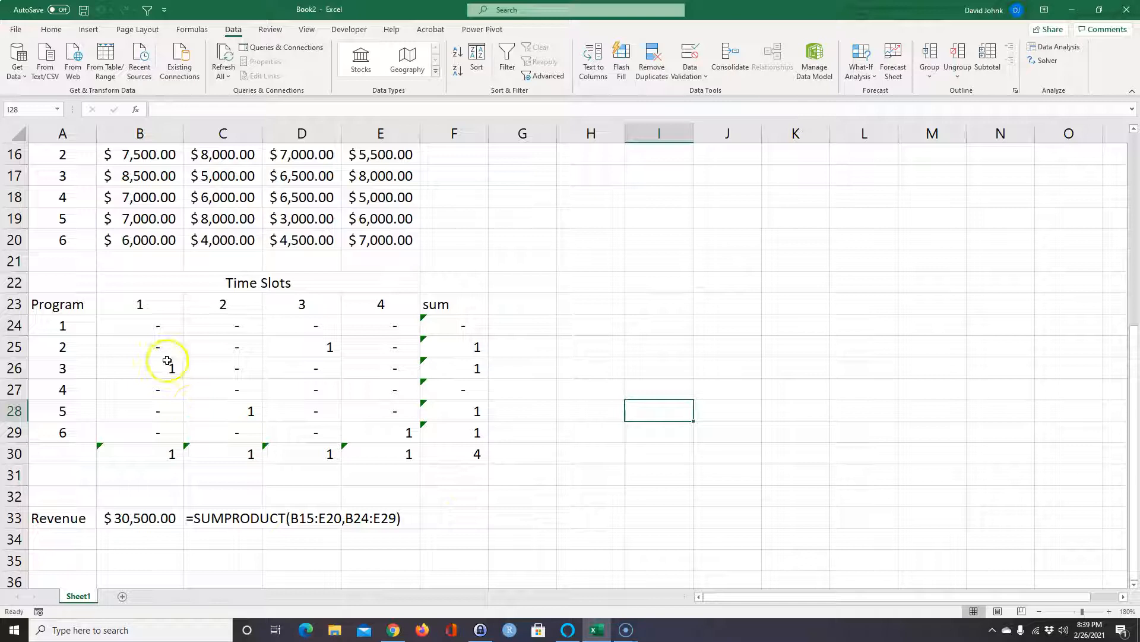
Highlight the four assigned cells B26, C28, D25 and E29 in the assignment grid with yellow fill.
click(146, 364)
scroll(271, 382, up, 1)
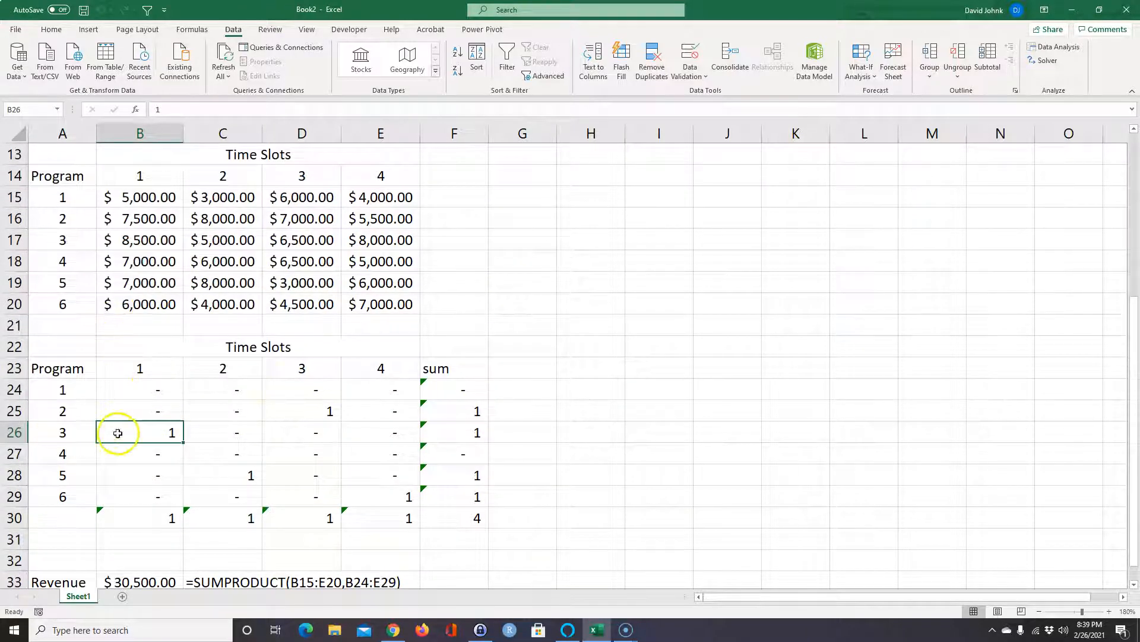
ctrl+click(212, 483)
ctrl+click(300, 414)
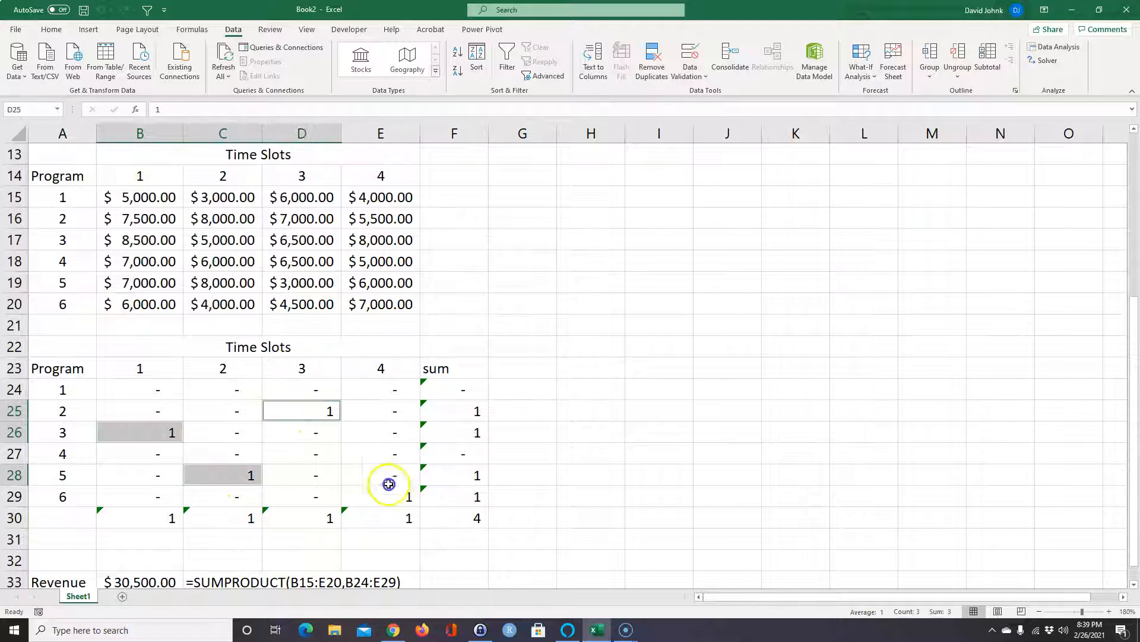
ctrl+click(396, 498)
click(51, 29)
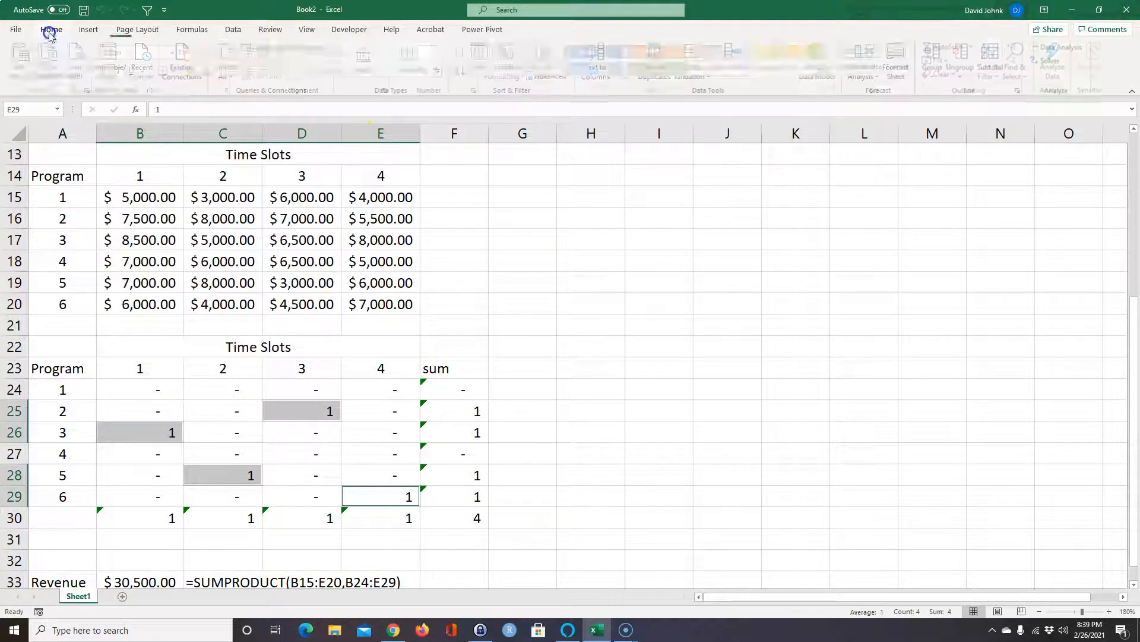
click(188, 70)
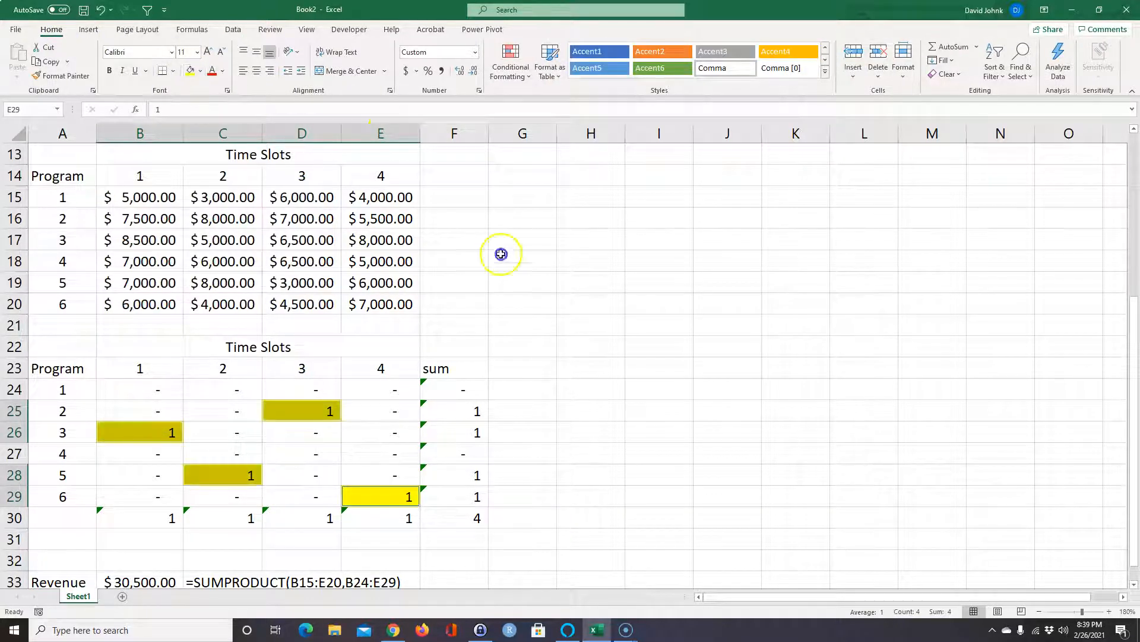
key(Return)
click(730, 328)
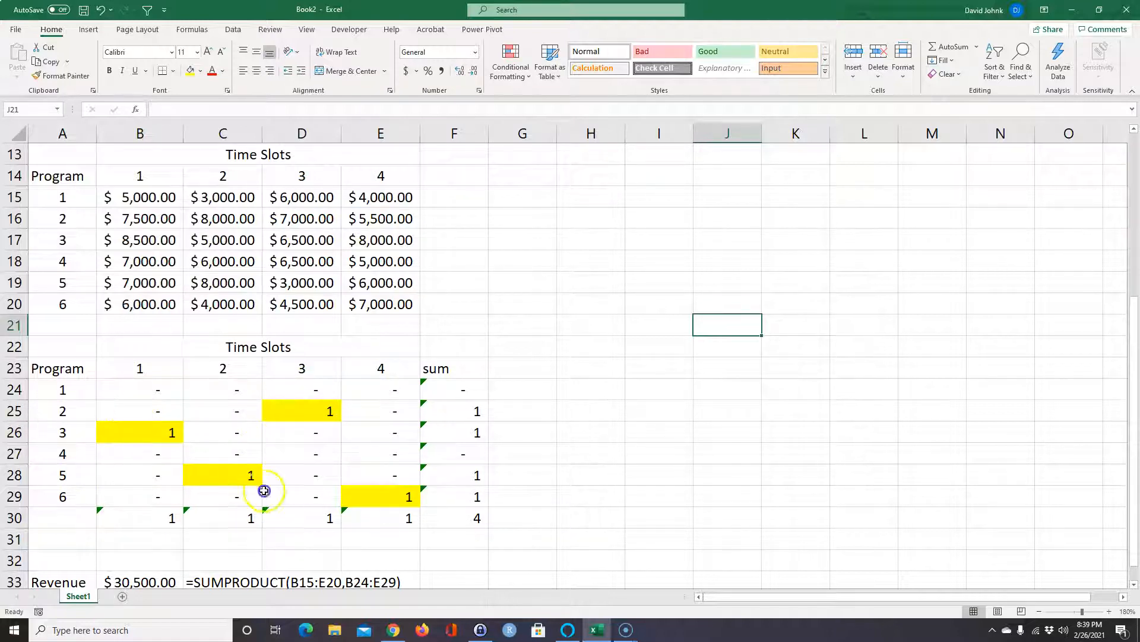
Highlight the total revenue cell B33 with yellow fill.
scroll(444, 536, down, 1)
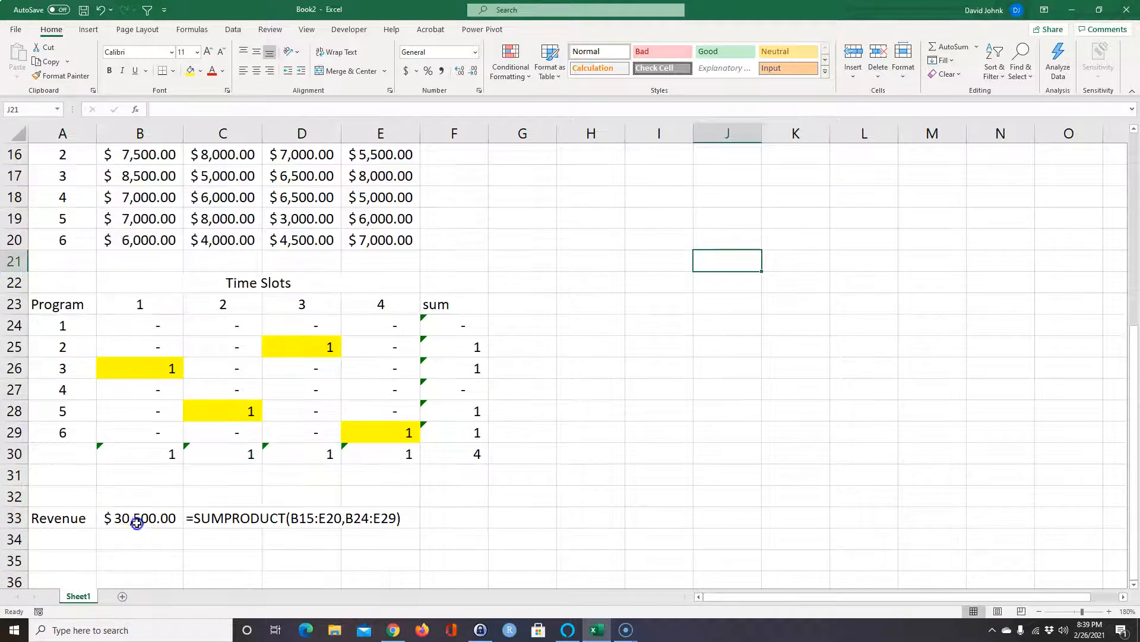
click(133, 517)
click(193, 77)
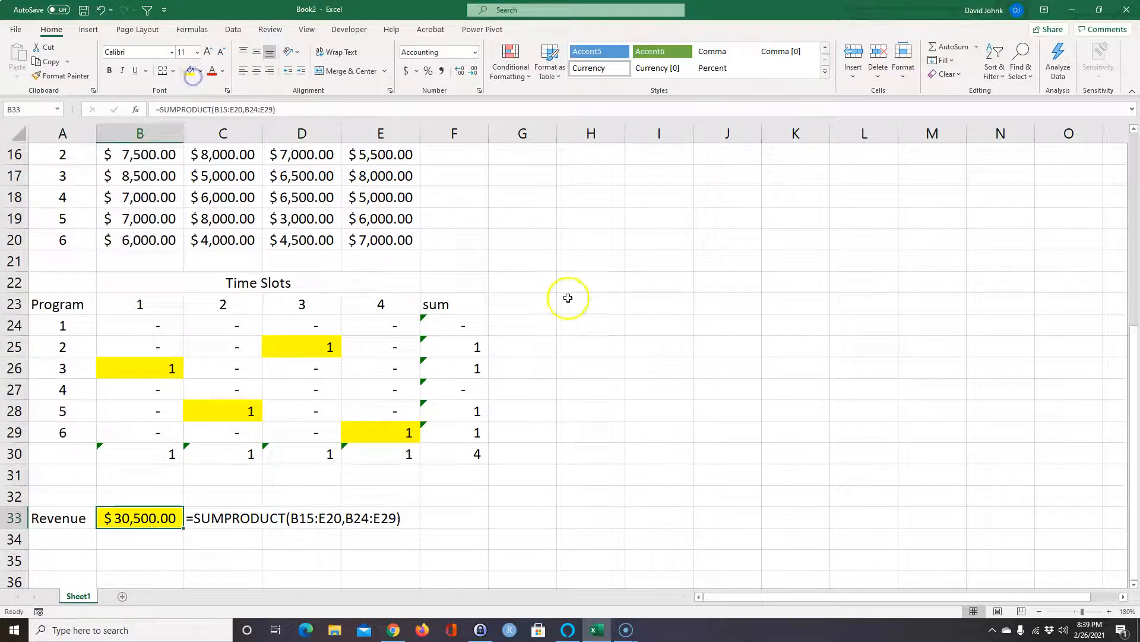
click(657, 349)
Review the assignment grid B24:E29 and the revenue formula in B33 against the revenue table and stated objective.
scroll(649, 349, up, 4)
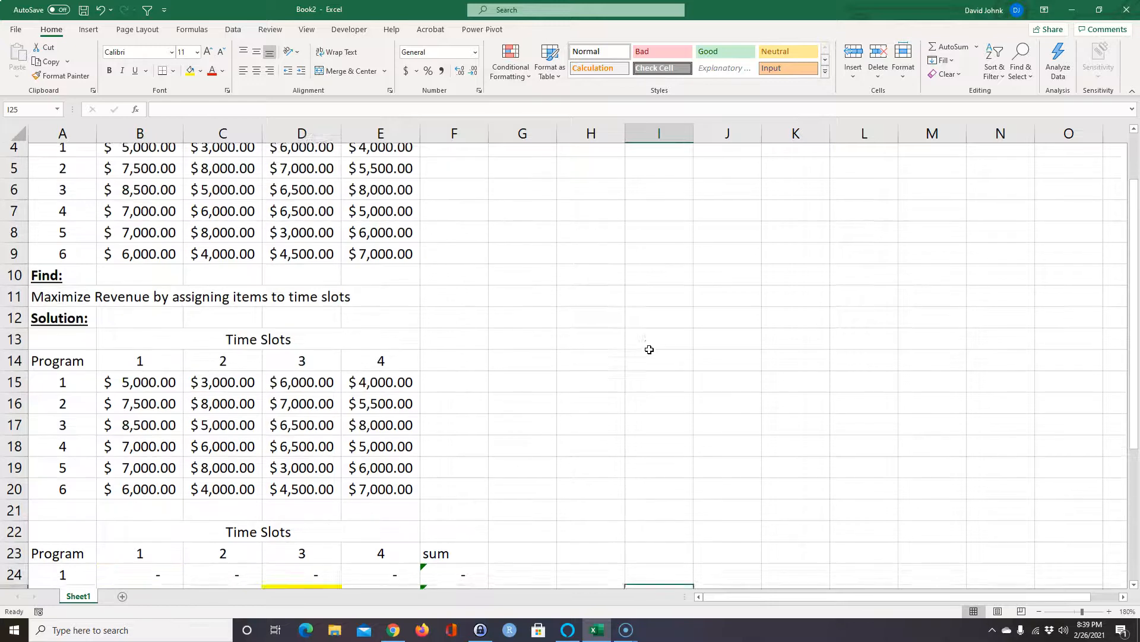
scroll(649, 349, down, 4)
drag(164, 326, 387, 442)
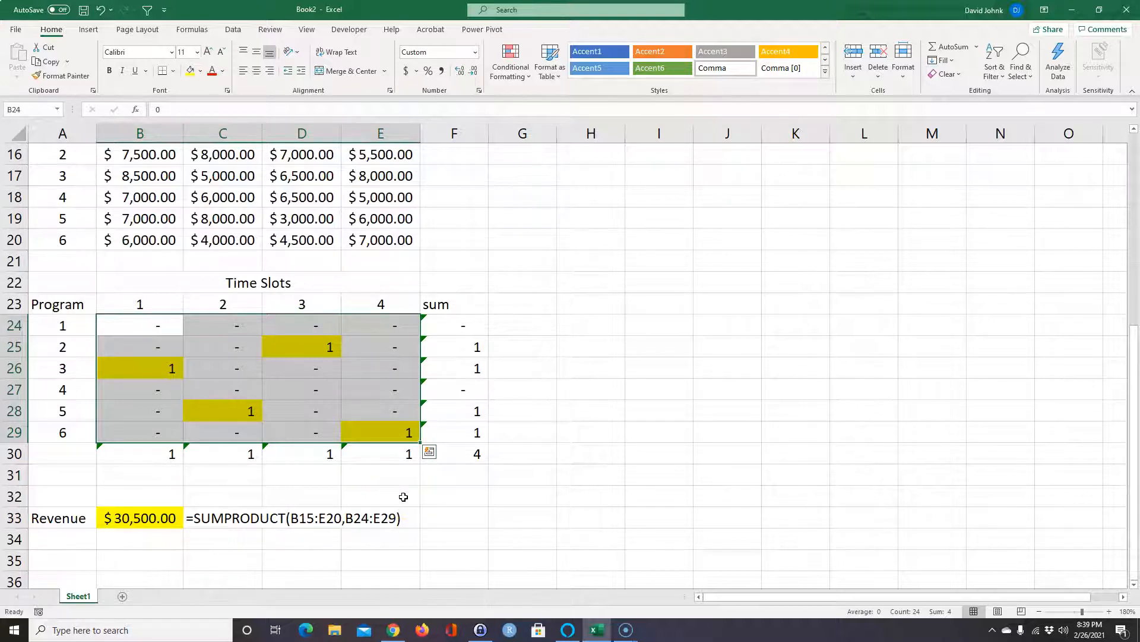
click(615, 433)
scroll(558, 408, up, 5)
scroll(559, 409, down, 4)
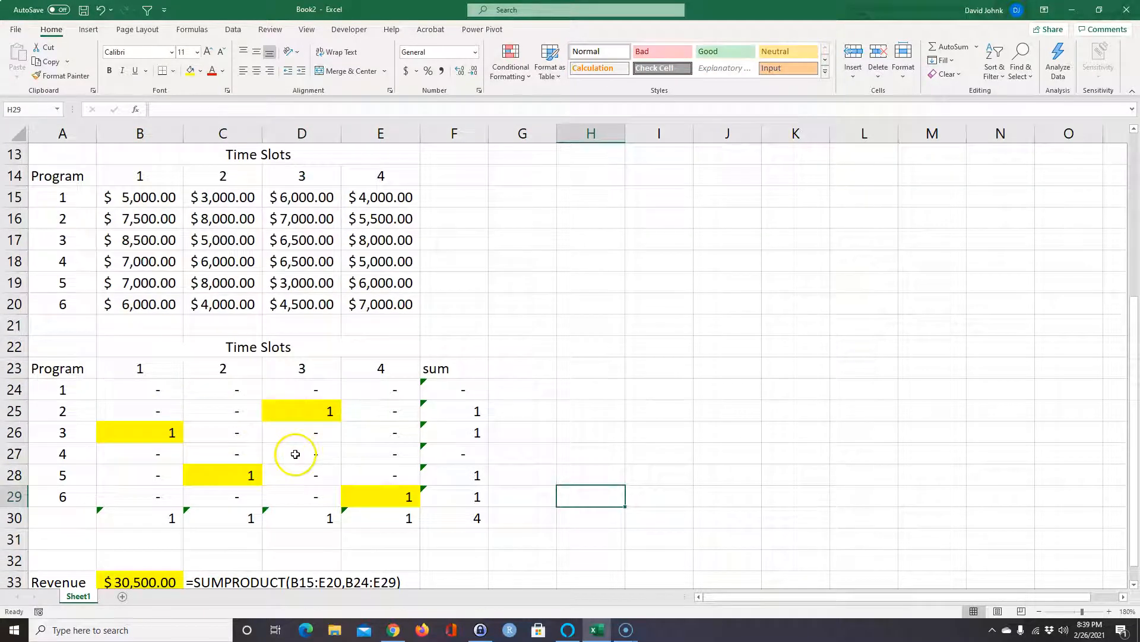
scroll(226, 511, down, 1)
click(127, 516)
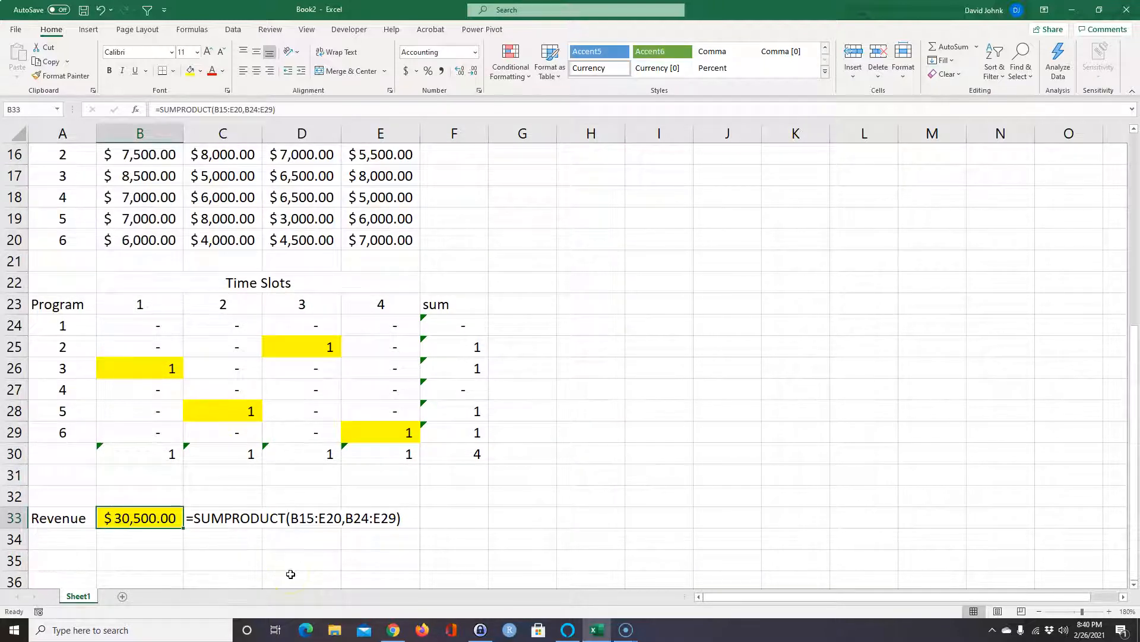
scroll(614, 493, up, 4)
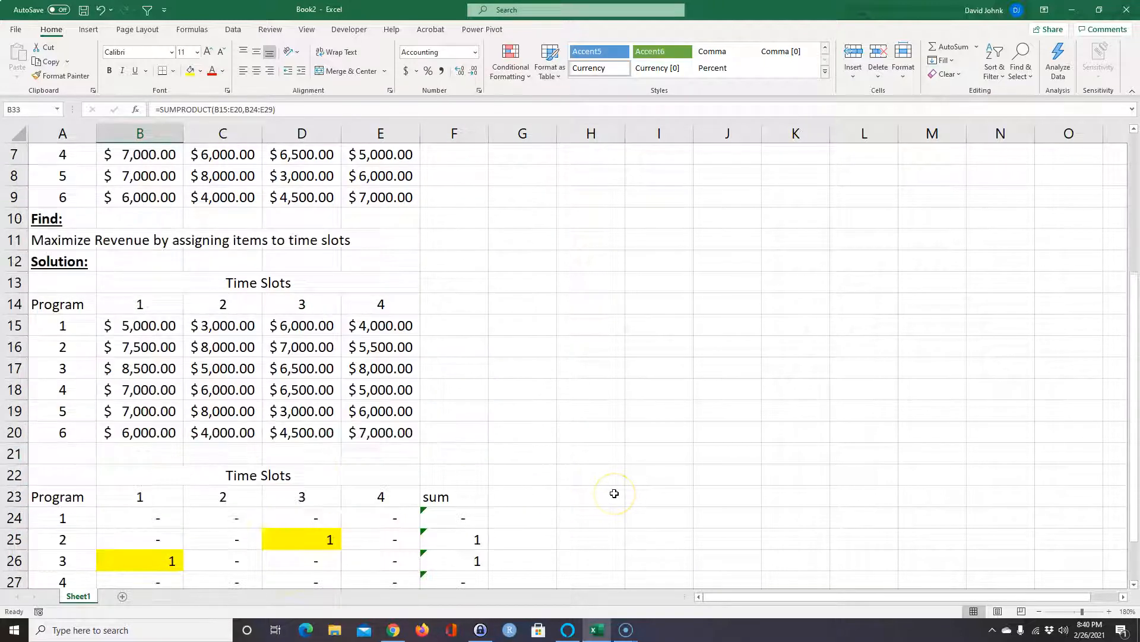
scroll(614, 493, up, 1)
scroll(615, 493, down, 5)
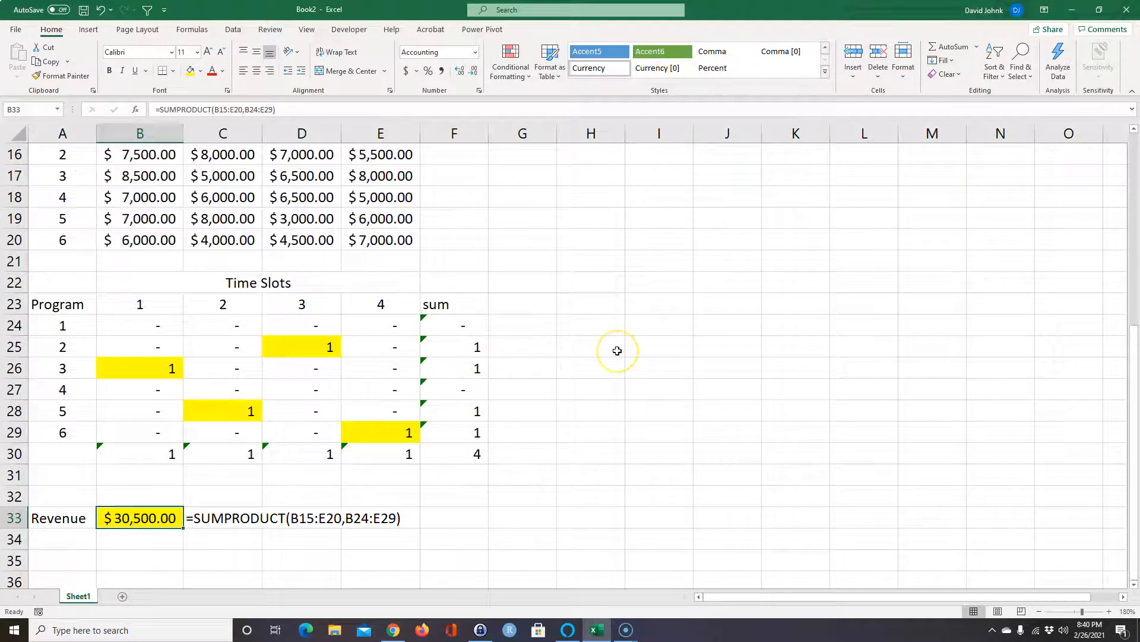
Enter 1 in B24 and fill it across the whole assignment grid B24:E29.
click(152, 329)
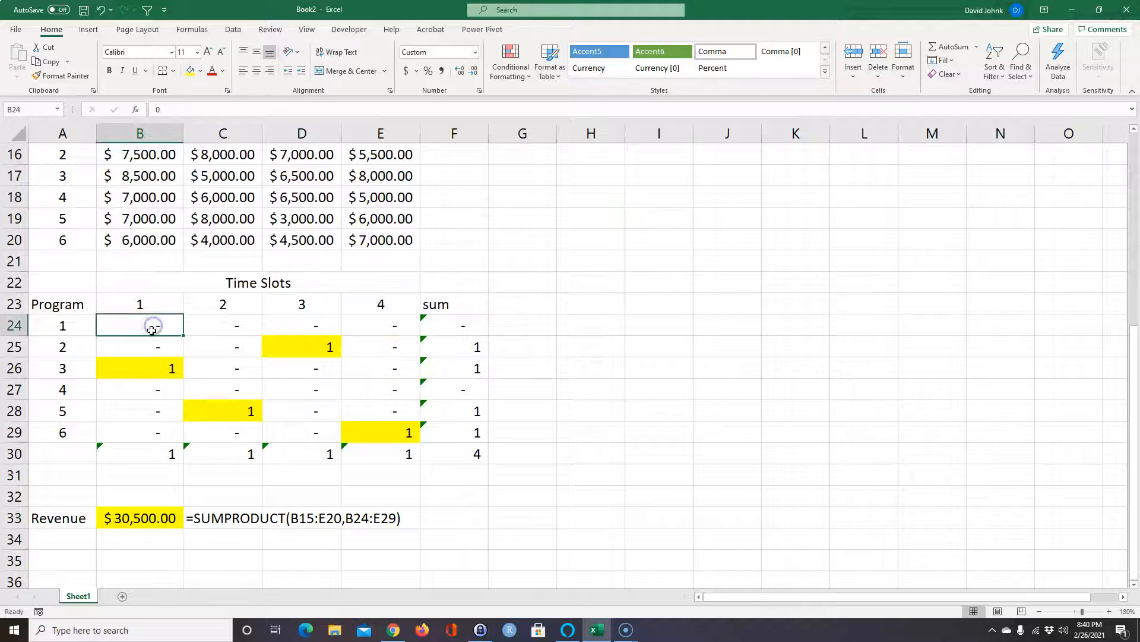
text(1)
key(Return)
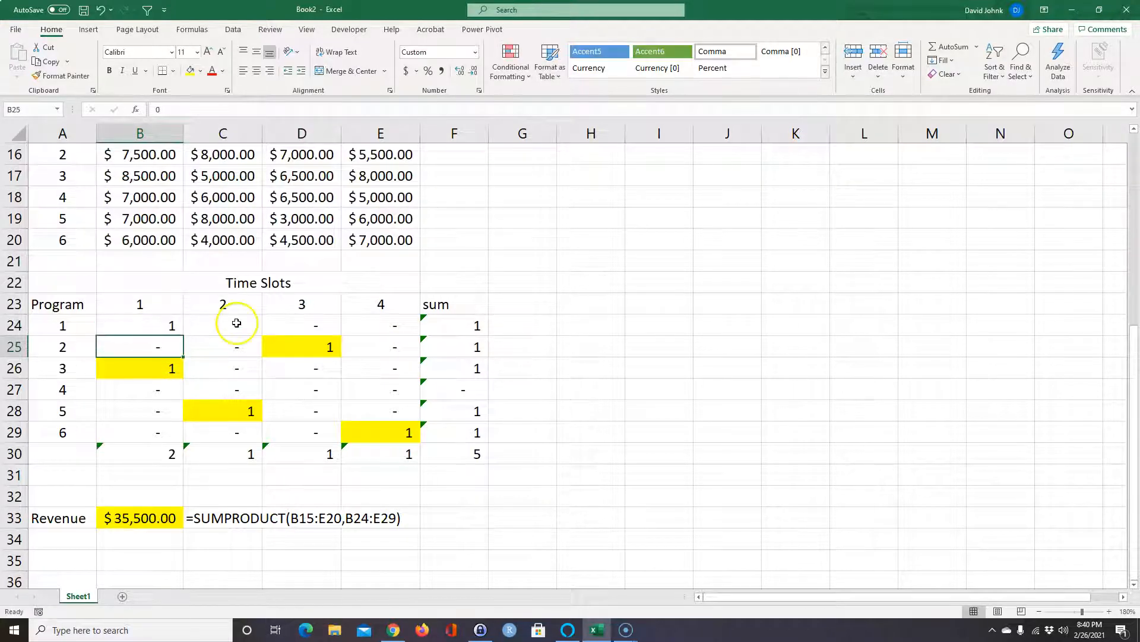
click(144, 326)
drag(182, 337, 499, 435)
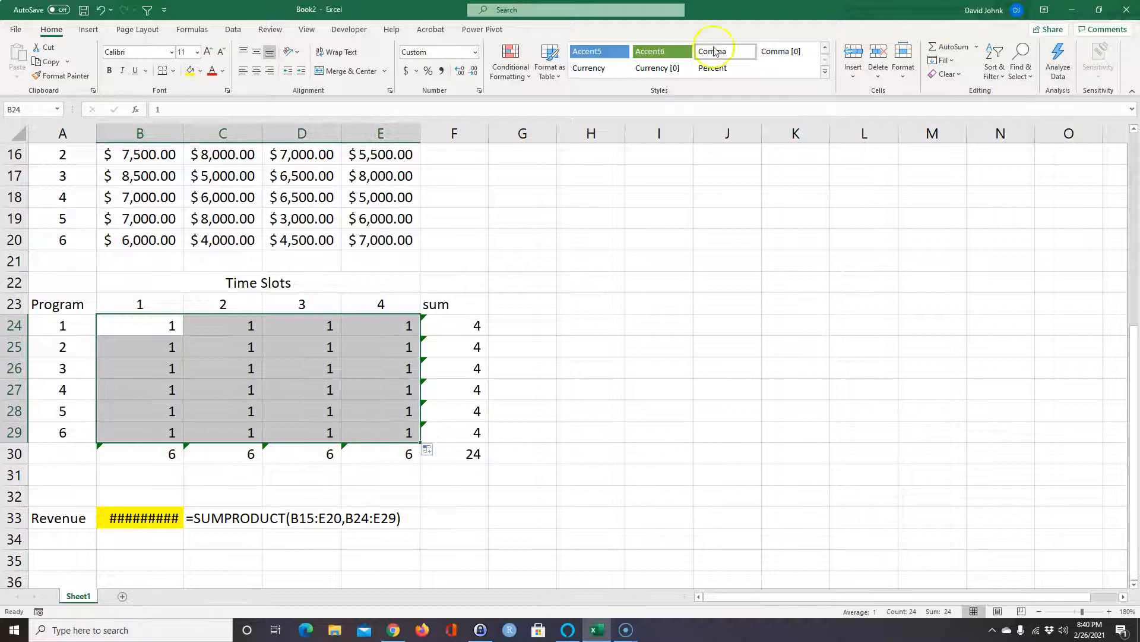
Run Solver from the grid filled with ones and keep the Solver solution.
click(234, 29)
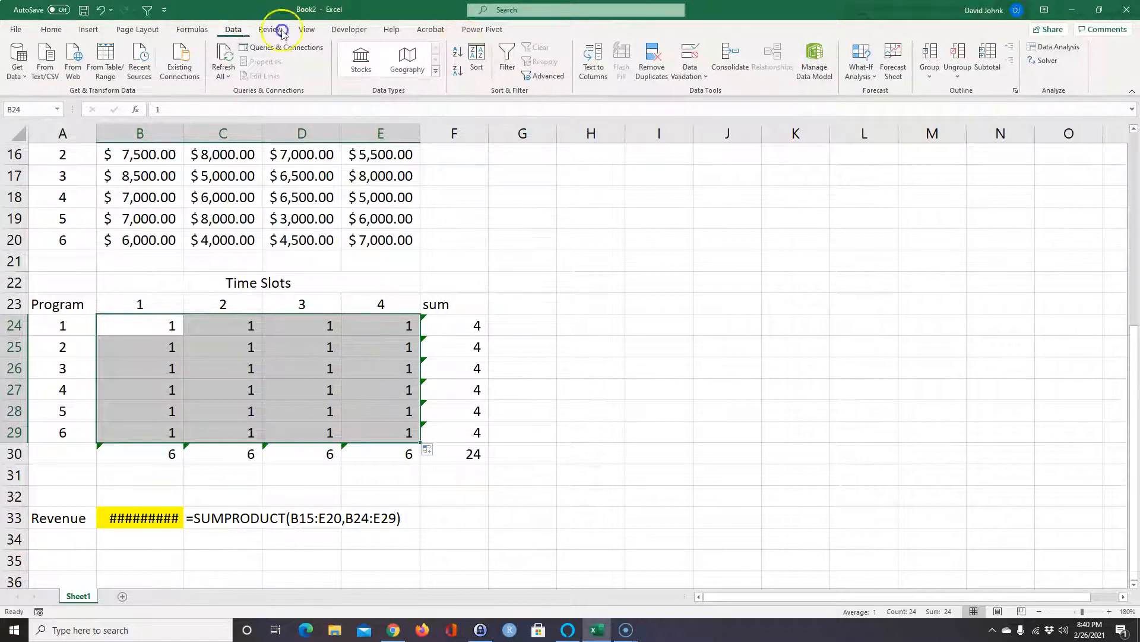
click(1046, 61)
click(752, 502)
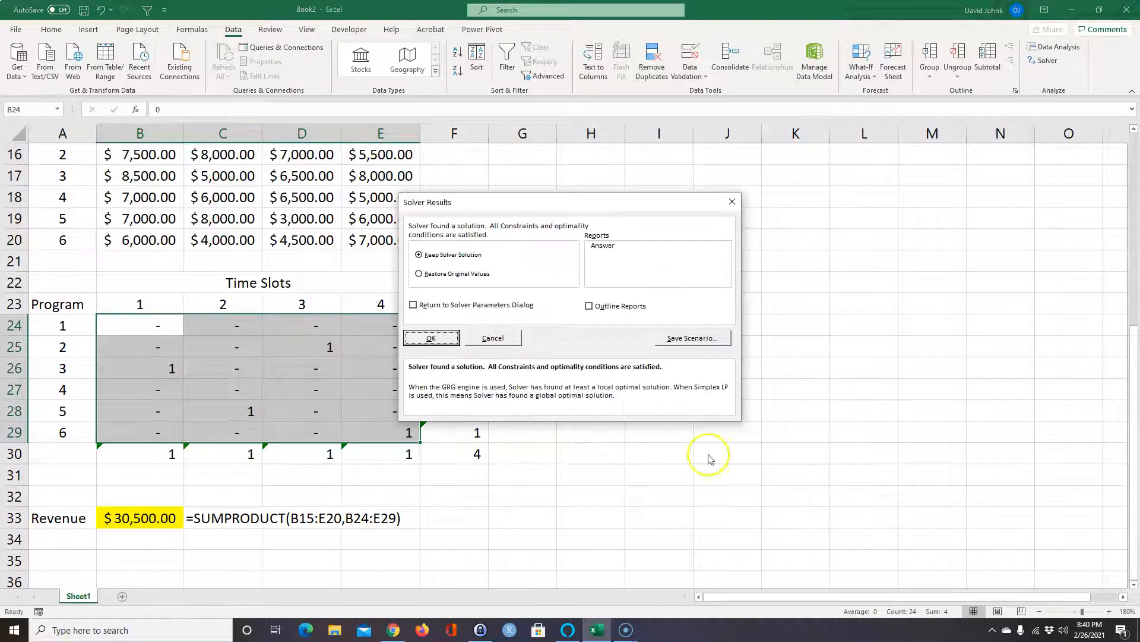
click(431, 338)
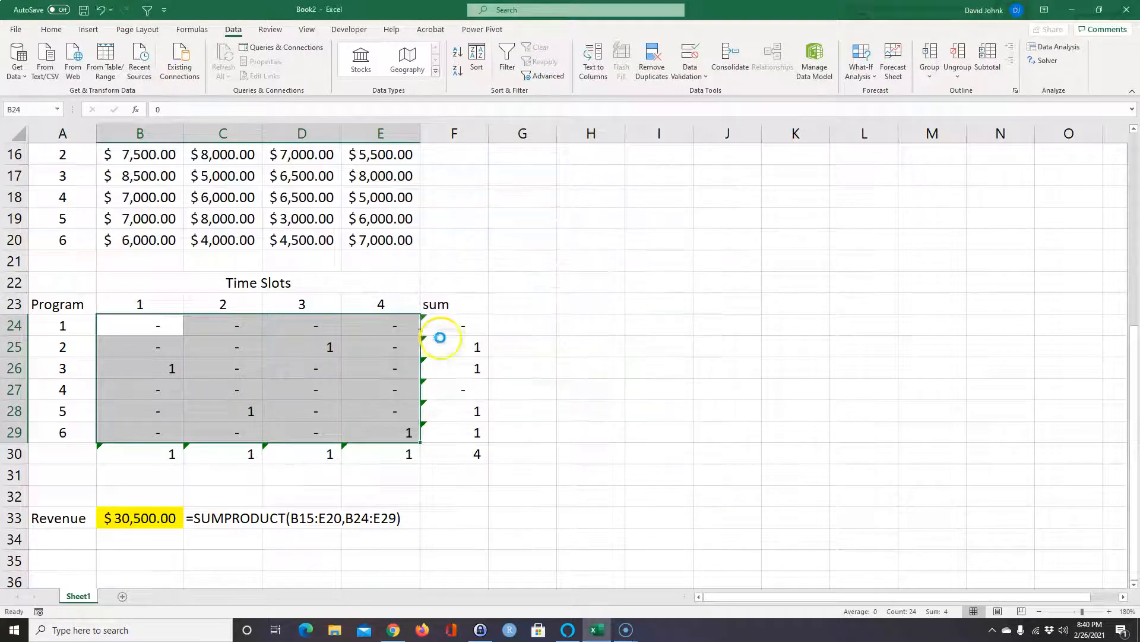
Check the assigned cells E29, C28 and B26, and review the given revenue data and objective.
click(372, 439)
click(229, 407)
click(143, 361)
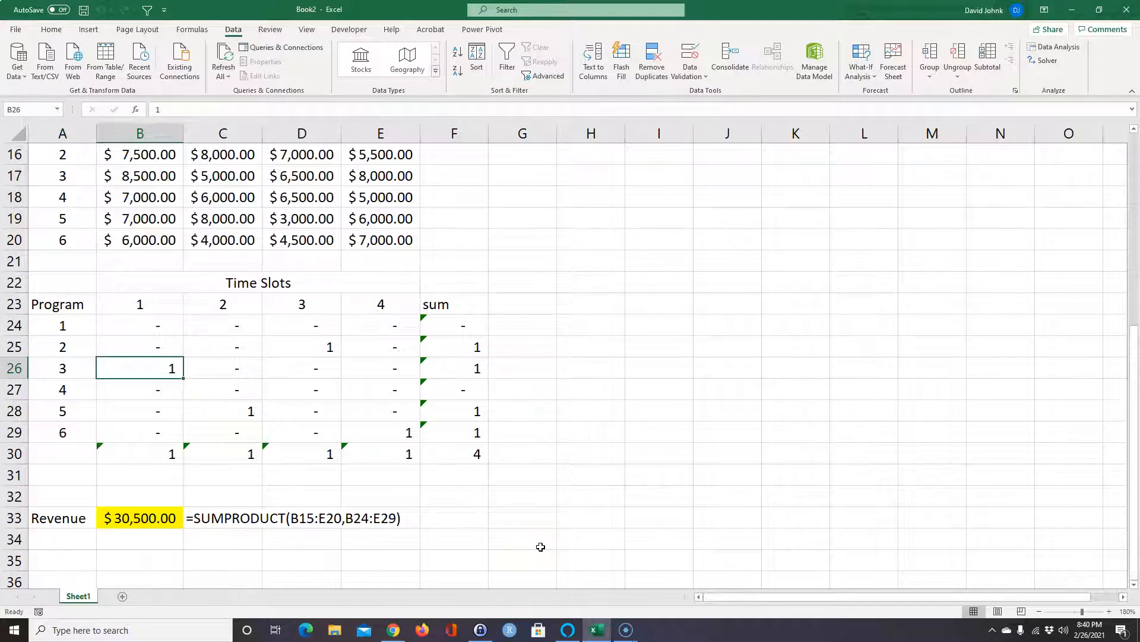
scroll(646, 392, up, 5)
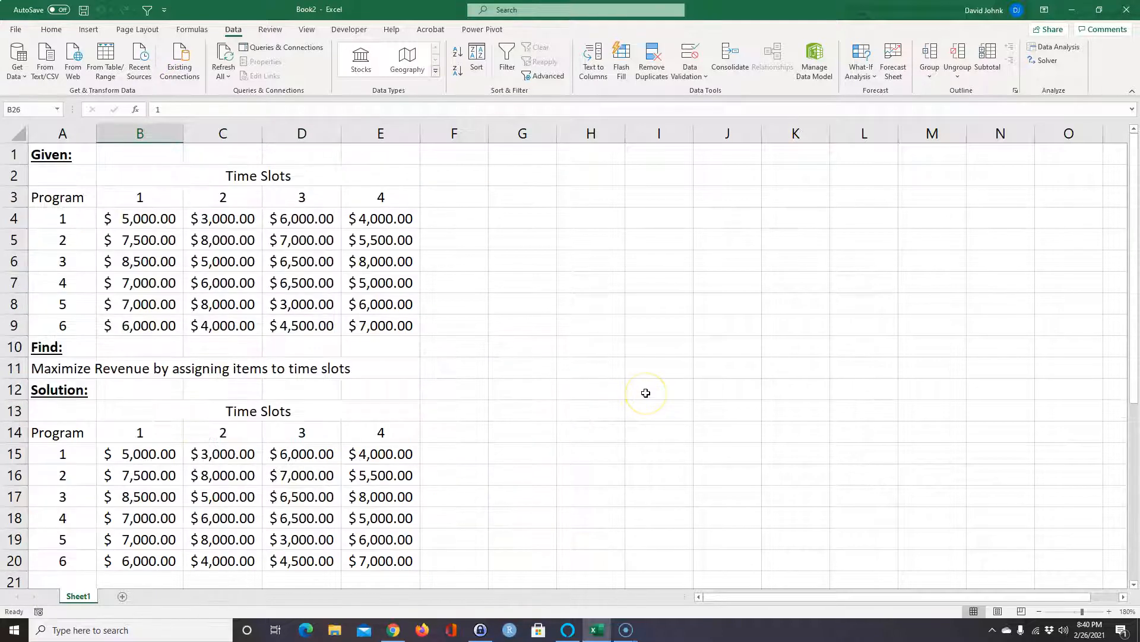
scroll(605, 333, down, 1)
scroll(613, 329, up, 1)
scroll(475, 372, down, 3)
Examine programs 1 and 4 in the assignment grid and compare their time slot revenues in B15:E15 and B18:E18.
drag(60, 346, 454, 352)
scroll(433, 415, down, 1)
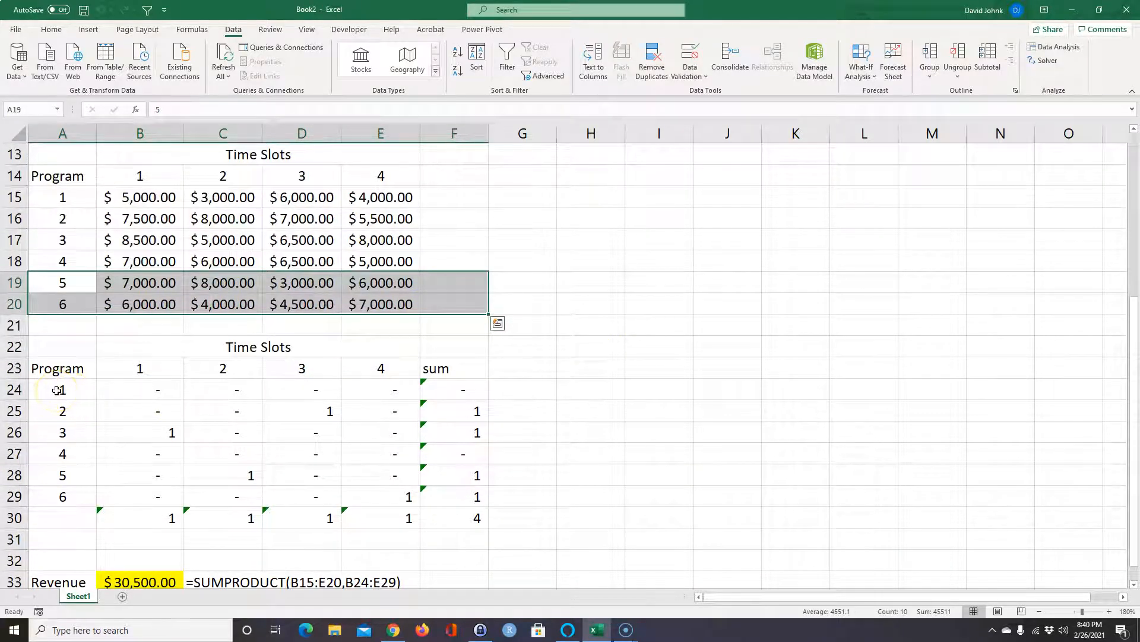
click(57, 390)
click(57, 456)
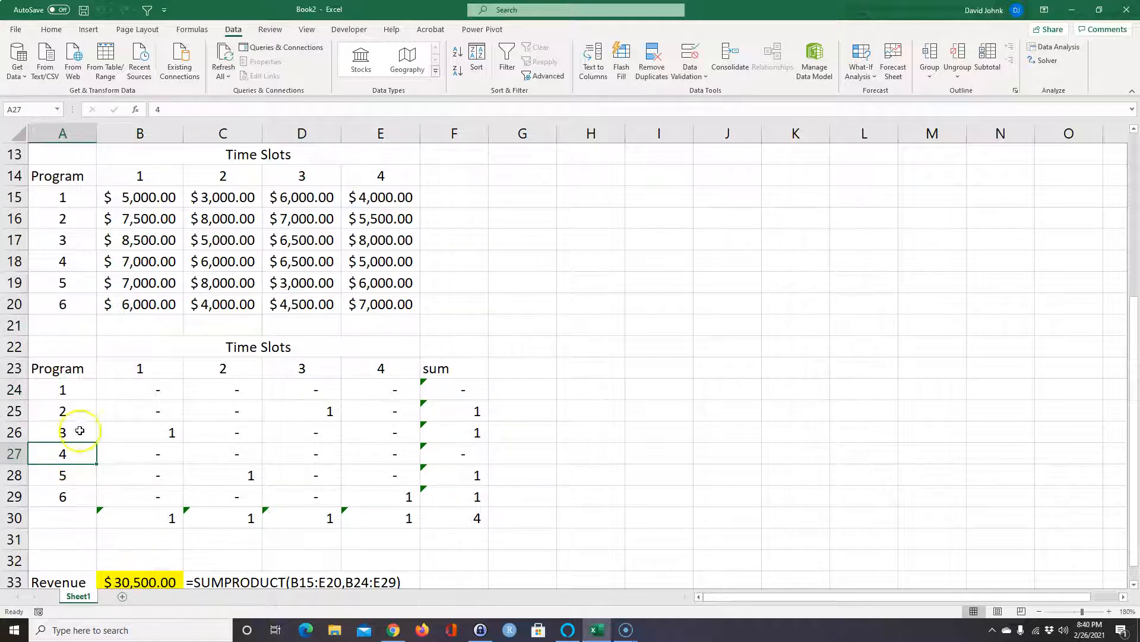
drag(136, 197, 383, 197)
drag(145, 261, 401, 261)
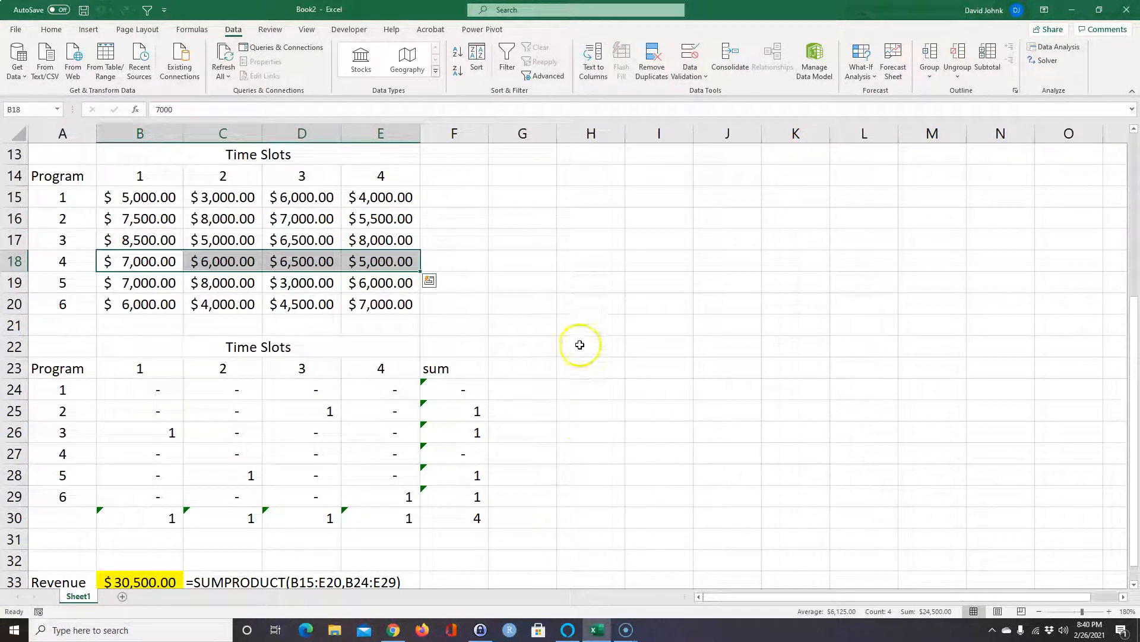